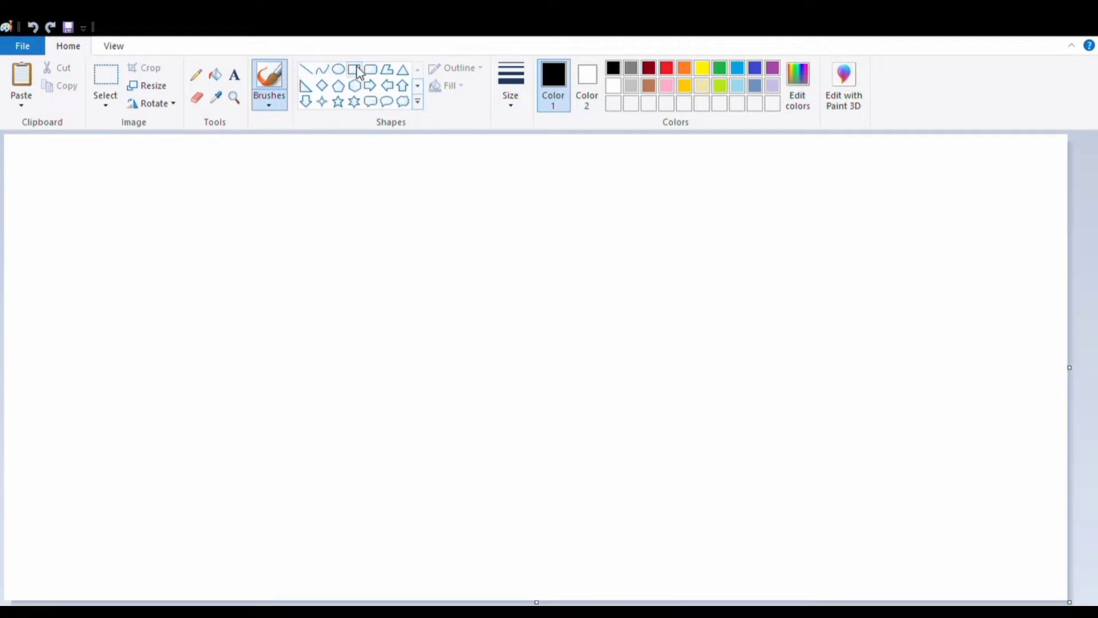
# Draw a large black heart outline left of the canvas centre, enlarged and positioned to span nearly the full canvas height
pyautogui.click(418, 87)
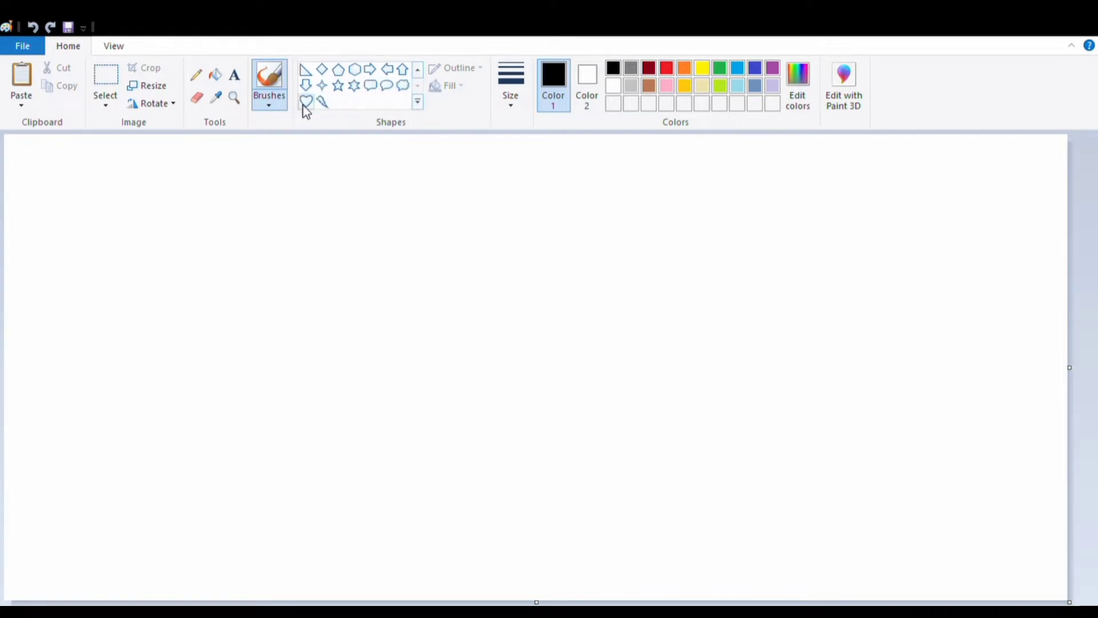
pyautogui.click(304, 106)
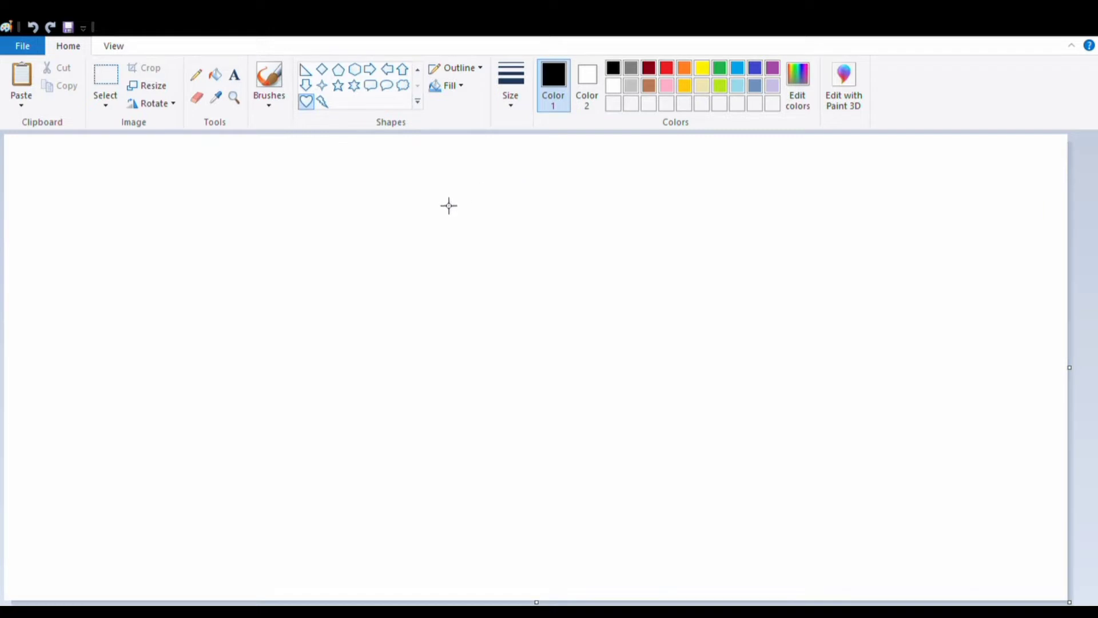
pyautogui.moveTo(362, 206); pyautogui.dragTo(801, 582)
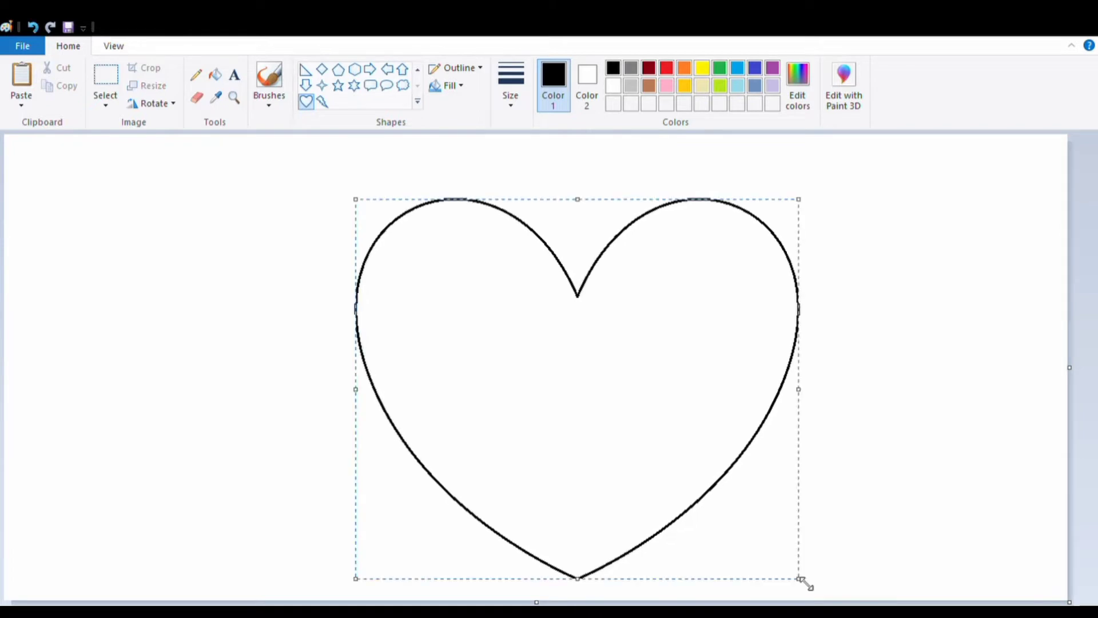
pyautogui.moveTo(625, 437); pyautogui.dragTo(544, 407)
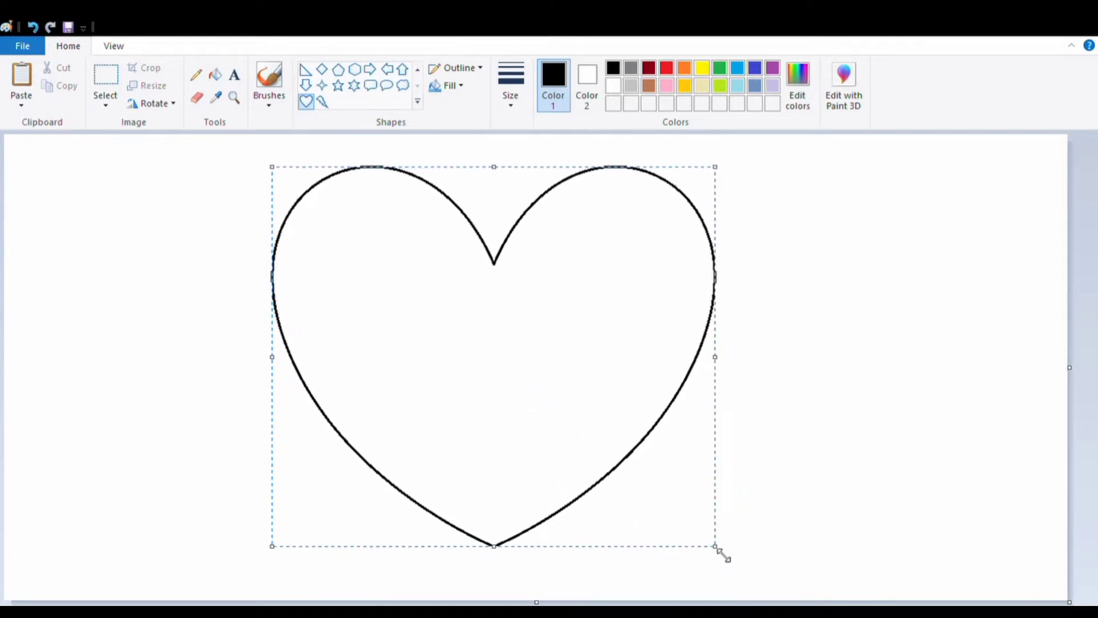
pyautogui.moveTo(723, 554); pyautogui.dragTo(769, 598)
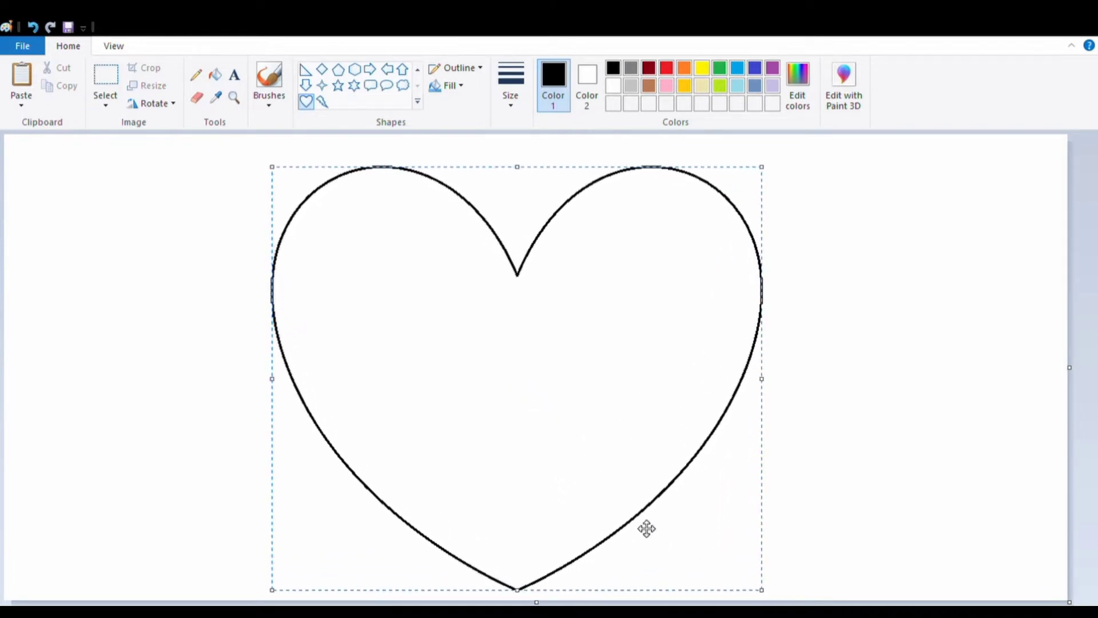
pyautogui.moveTo(569, 456); pyautogui.dragTo(539, 434)
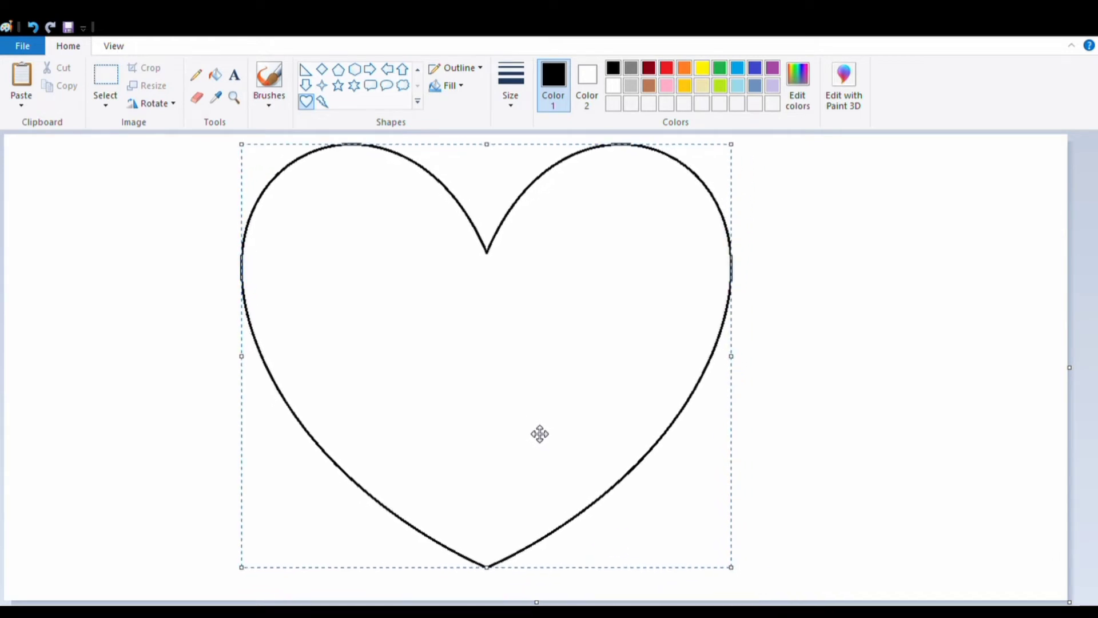
pyautogui.moveTo(735, 570); pyautogui.dragTo(765, 599)
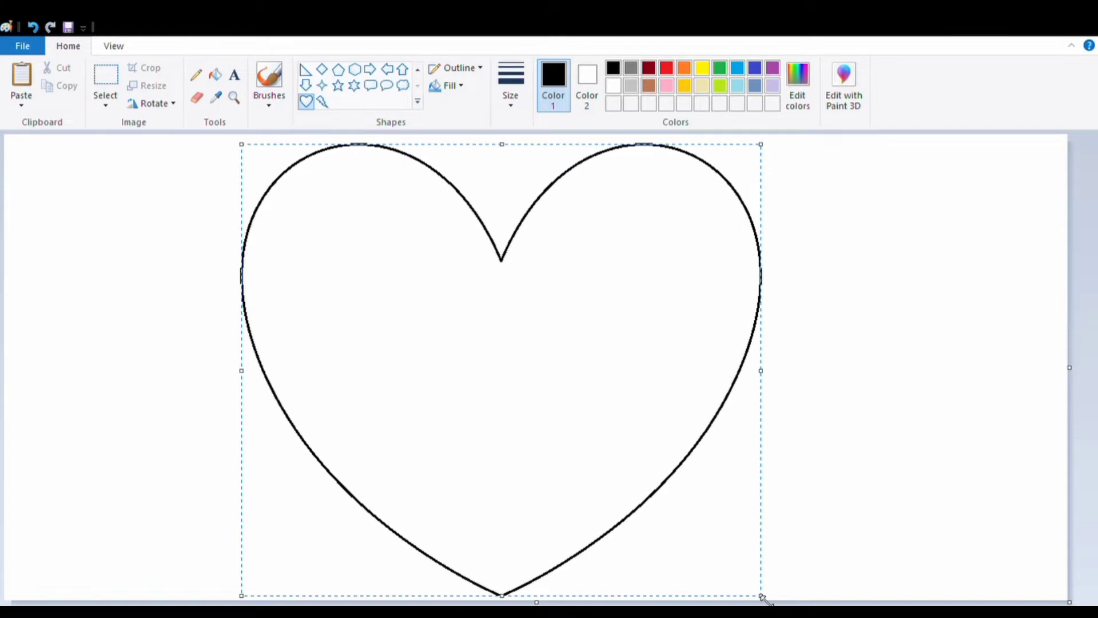
pyautogui.click(835, 486)
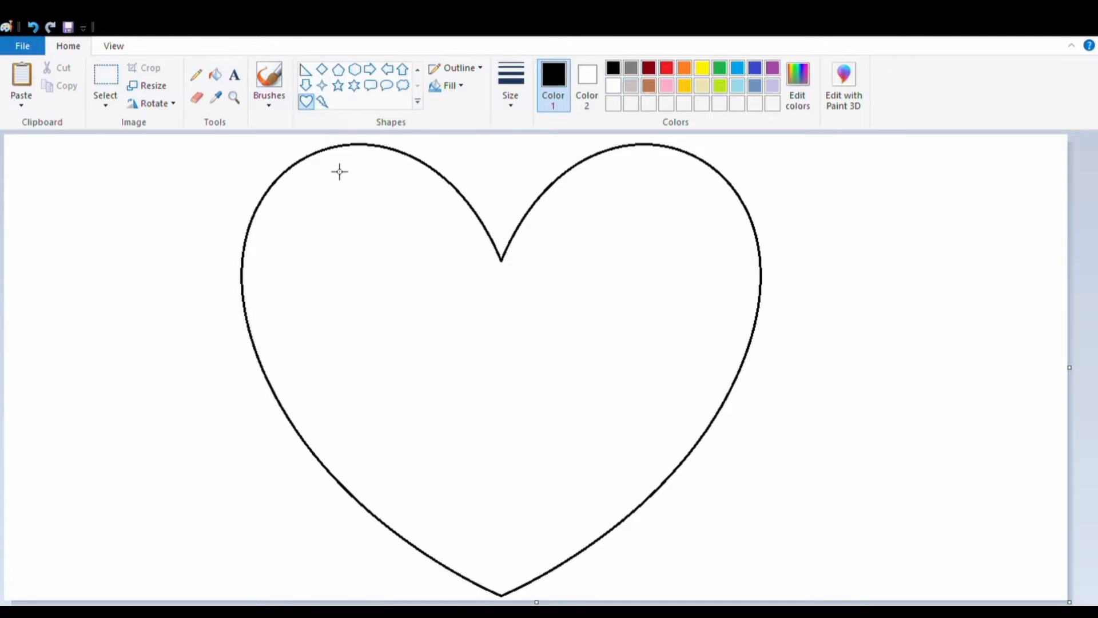
# Draw a second, slightly smaller heart inside the large one, widening and centring it to leave an even band
pyautogui.moveTo(312, 207)
pyautogui.mouseDown()
pyautogui.moveTo(579, 424)
pyautogui.moveTo(723, 588)
pyautogui.moveTo(711, 573)
pyautogui.mouseUp()
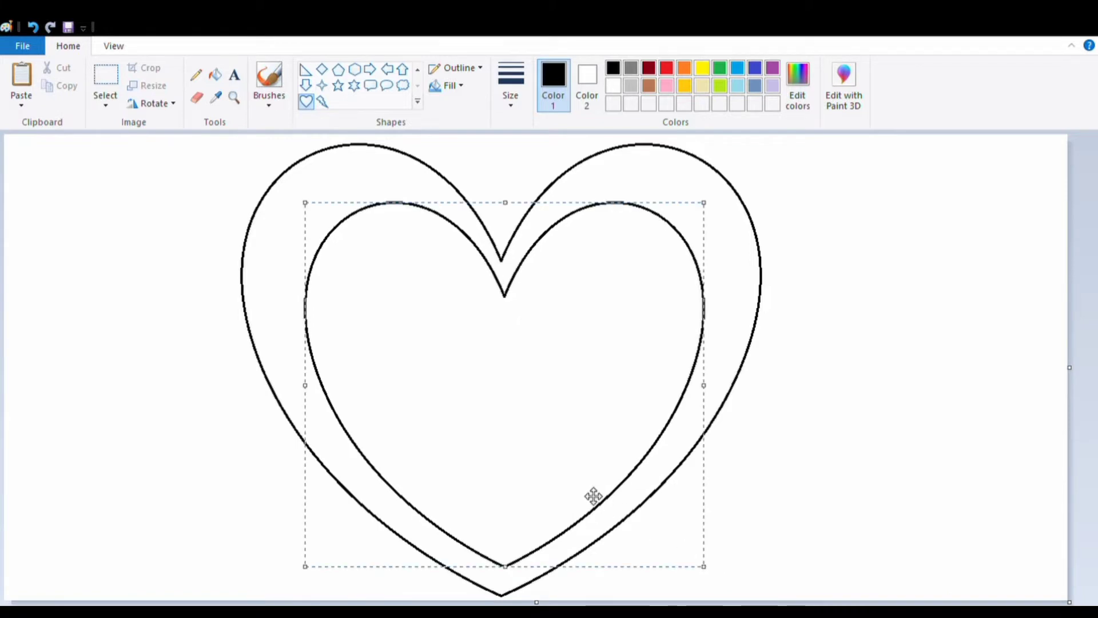
pyautogui.moveTo(554, 475)
pyautogui.mouseDown()
pyautogui.moveTo(537, 469)
pyautogui.moveTo(549, 472)
pyautogui.mouseUp()
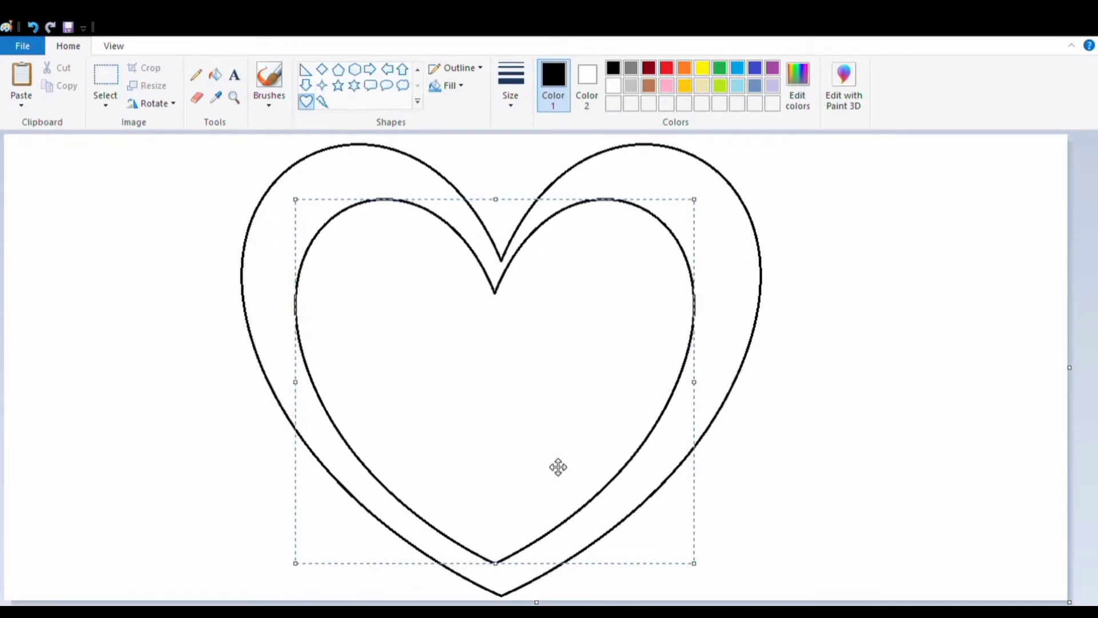
pyautogui.moveTo(694, 382); pyautogui.dragTo(722, 383)
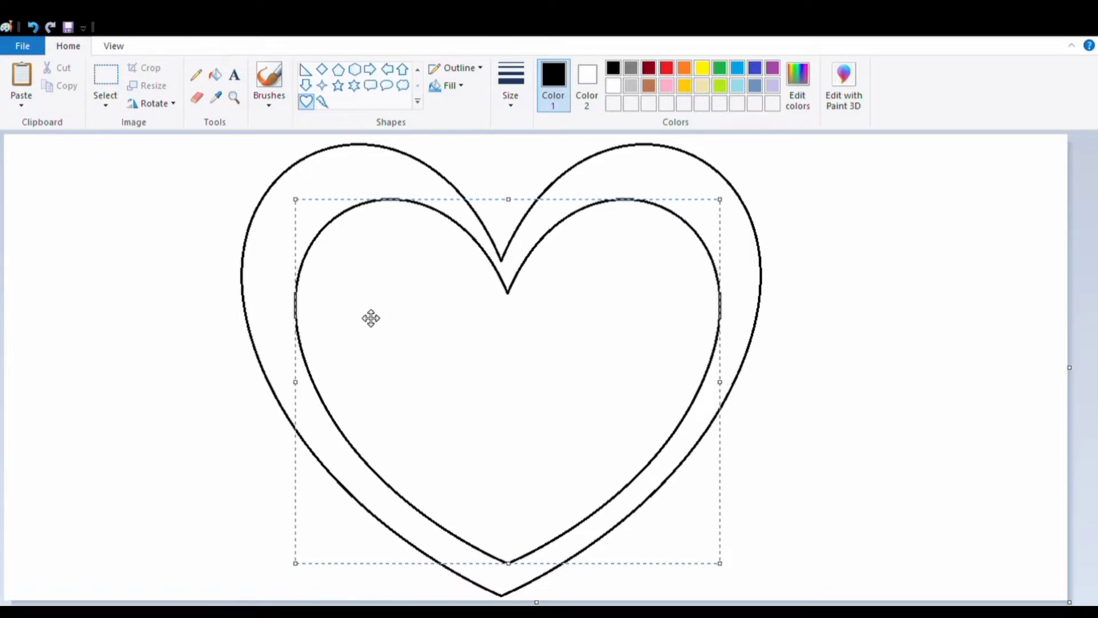
pyautogui.moveTo(296, 381); pyautogui.dragTo(283, 380)
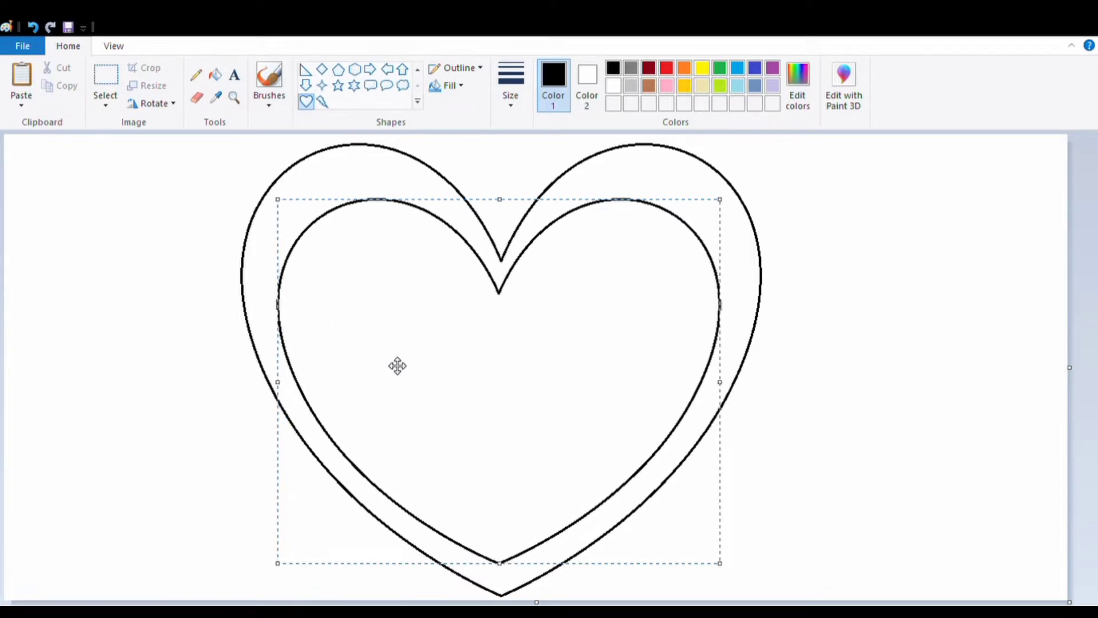
pyautogui.moveTo(395, 366); pyautogui.dragTo(399, 363)
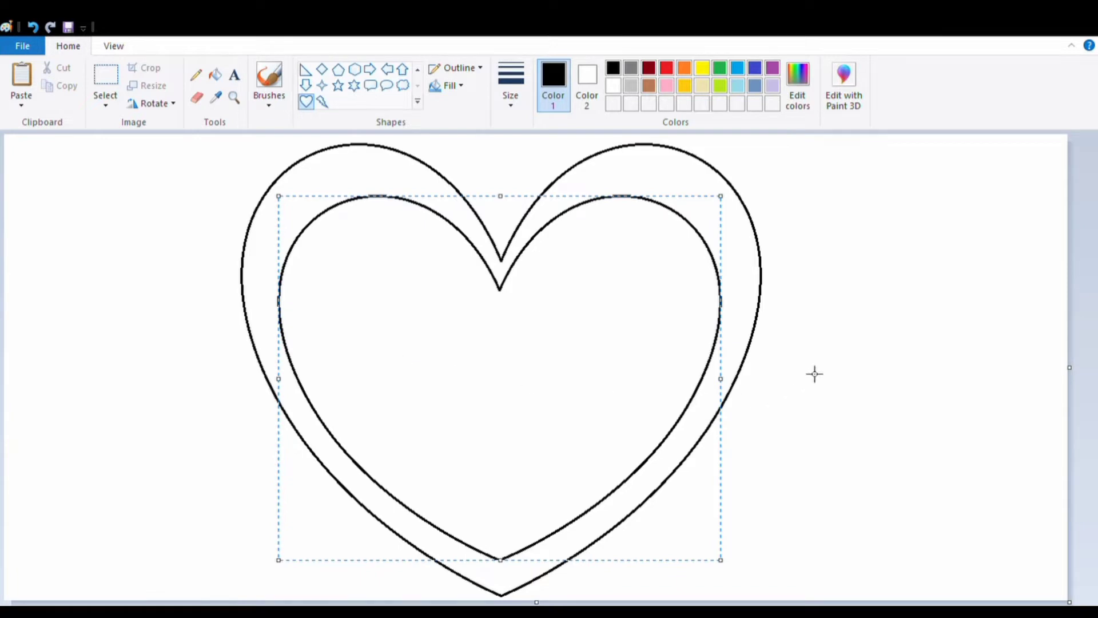
pyautogui.click(888, 370)
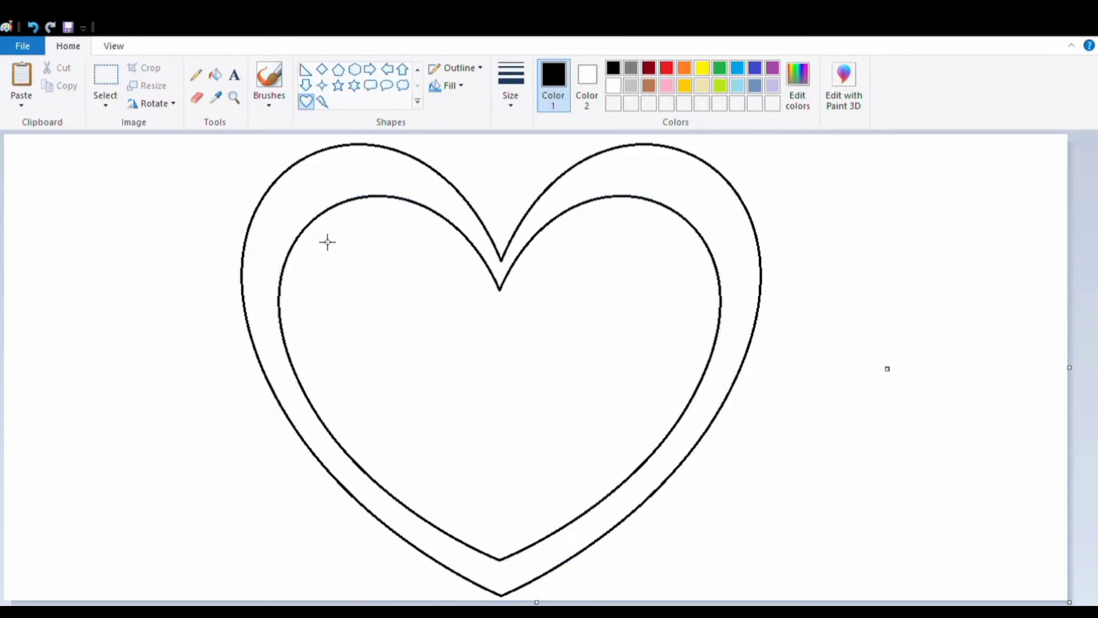
# Draw a third, smaller heart centred inside the second one
pyautogui.moveTo(328, 242); pyautogui.dragTo(709, 541)
pyautogui.moveTo(595, 409)
pyautogui.mouseDown()
pyautogui.moveTo(549, 410)
pyautogui.moveTo(576, 416)
pyautogui.mouseUp()
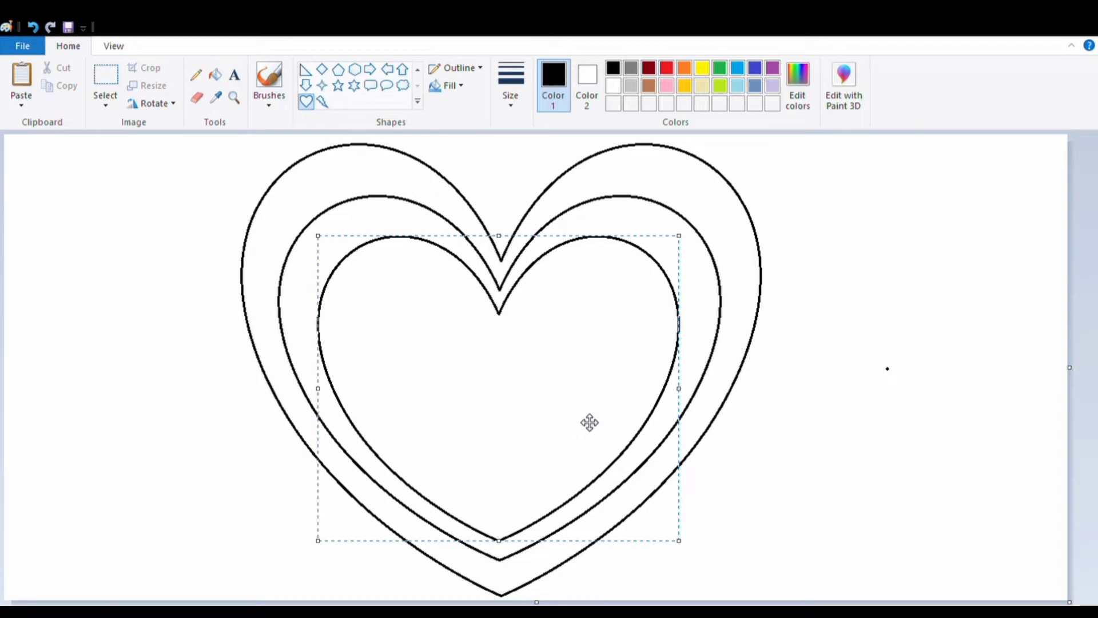
pyautogui.click(830, 426)
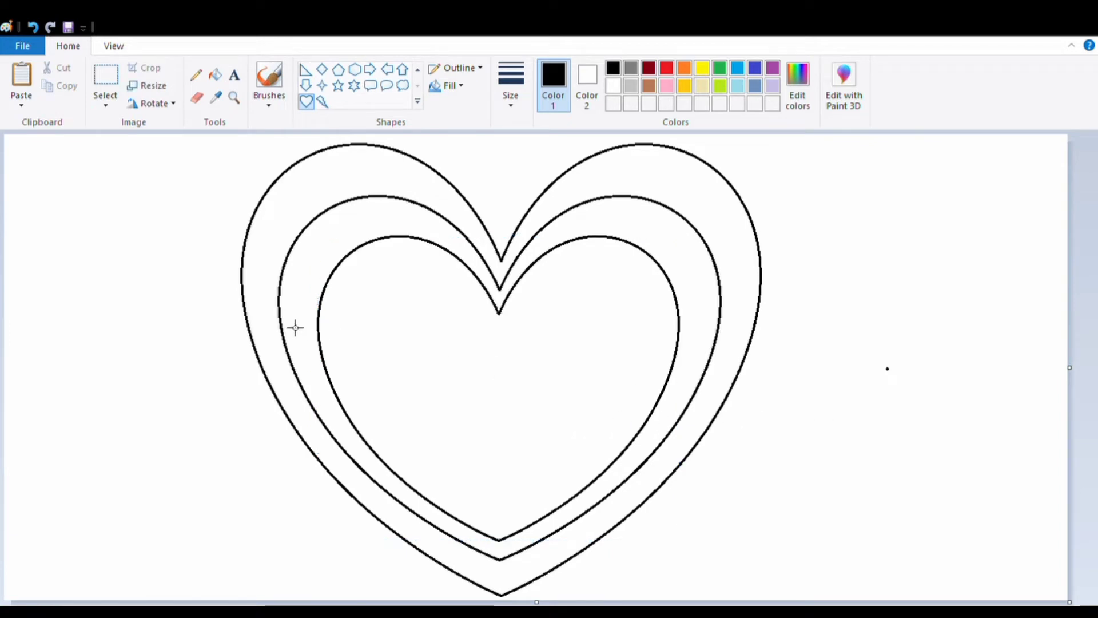
# Draw a fourth heart inside the third one and align its notch and tip with the outer hearts
pyautogui.moveTo(362, 265); pyautogui.dragTo(655, 508)
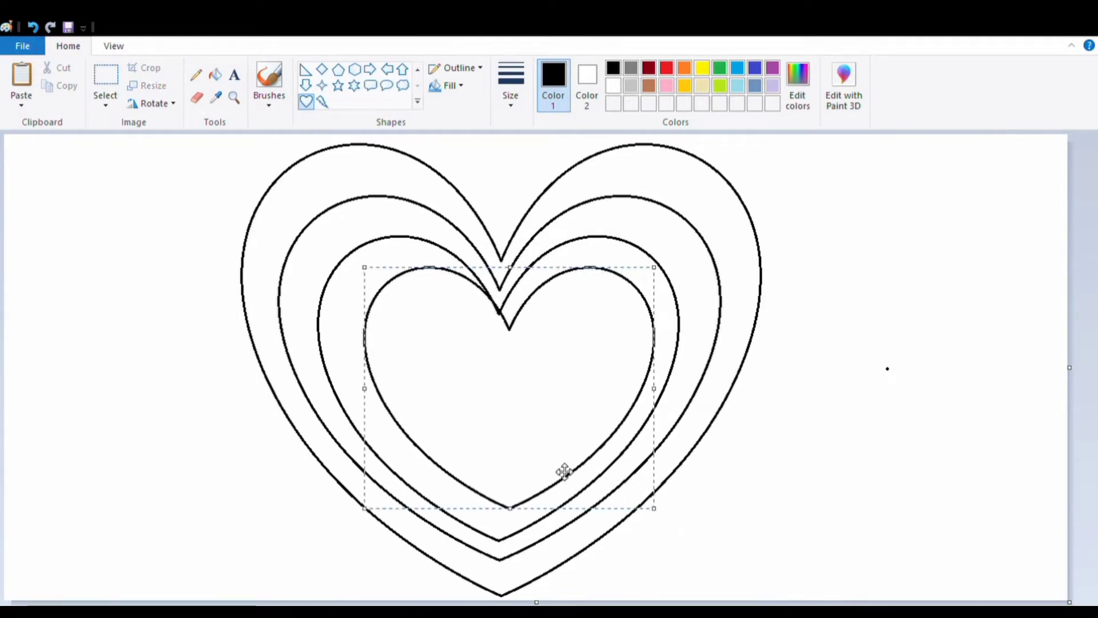
pyautogui.moveTo(554, 453)
pyautogui.mouseDown()
pyautogui.moveTo(524, 454)
pyautogui.moveTo(547, 454)
pyautogui.moveTo(545, 465)
pyautogui.mouseUp()
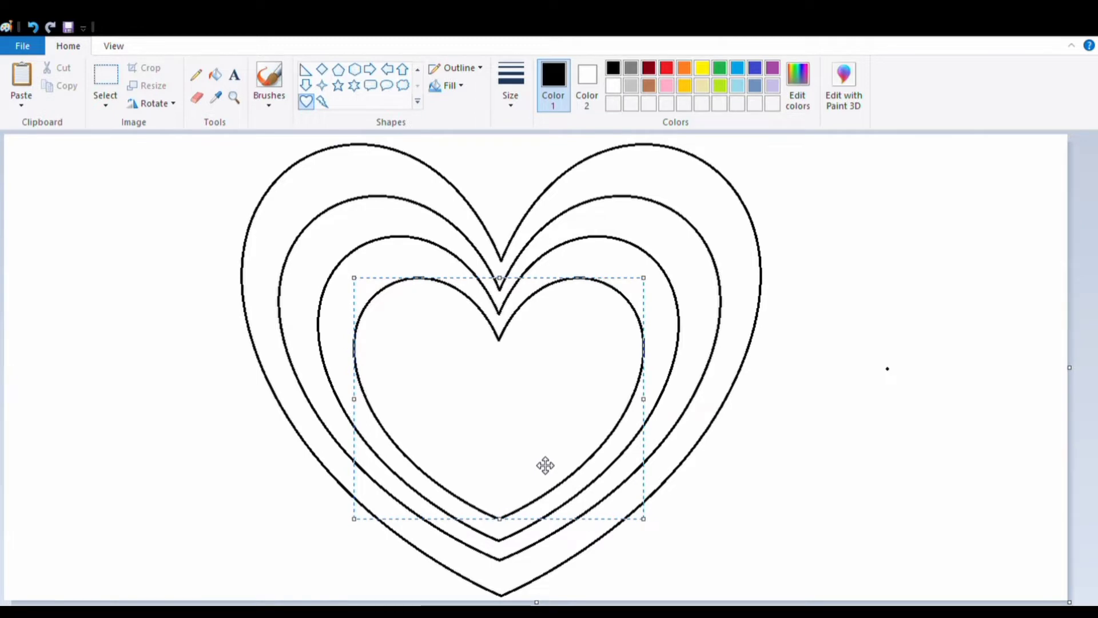
pyautogui.click(945, 377)
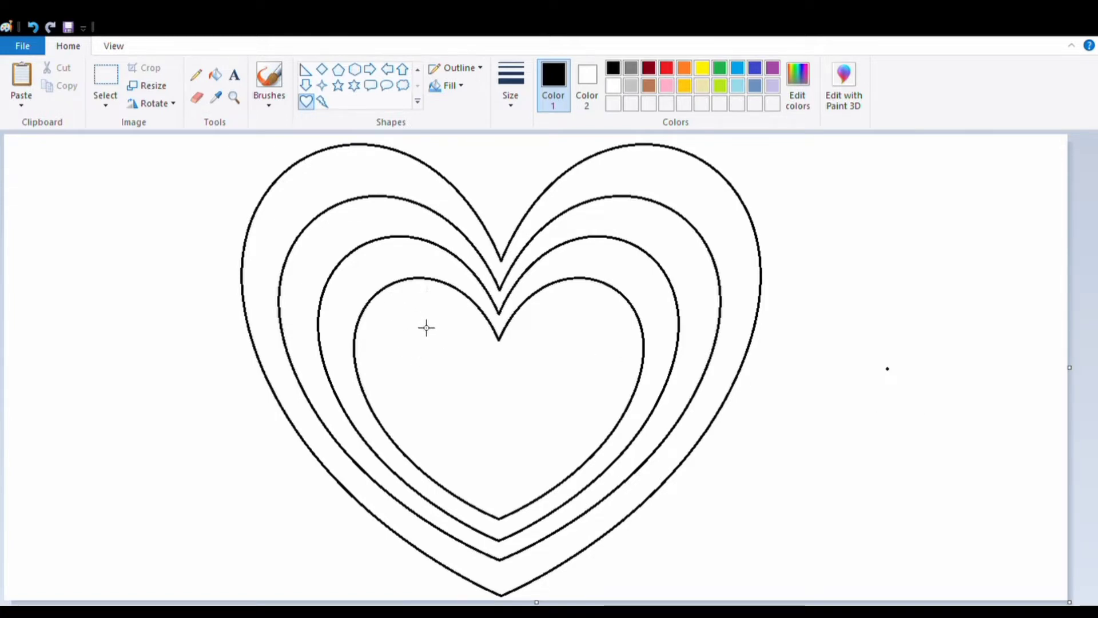
# Draw a fifth, innermost heart centred inside the fourth one and lower its upper edge slightly
pyautogui.moveTo(394, 313); pyautogui.dragTo(608, 503)
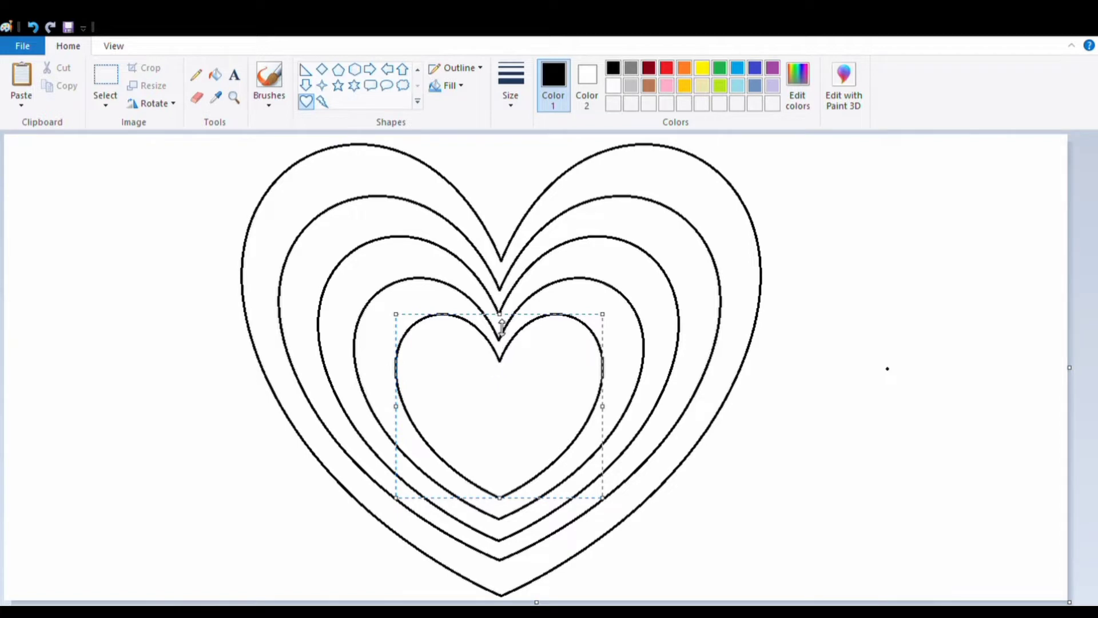
pyautogui.moveTo(501, 314); pyautogui.dragTo(501, 317)
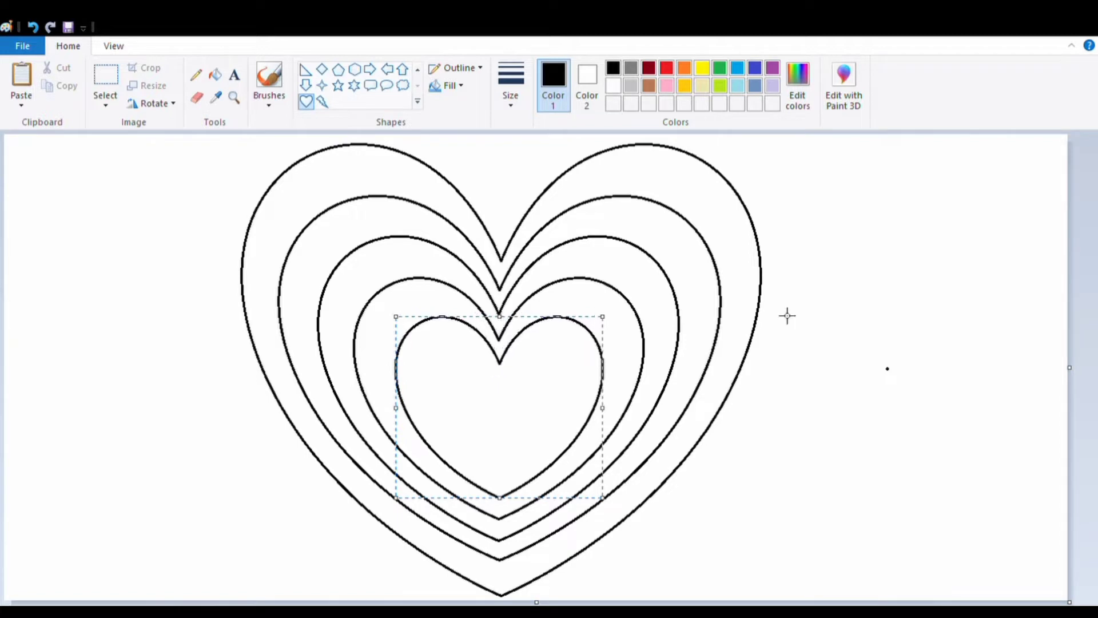
pyautogui.click(927, 318)
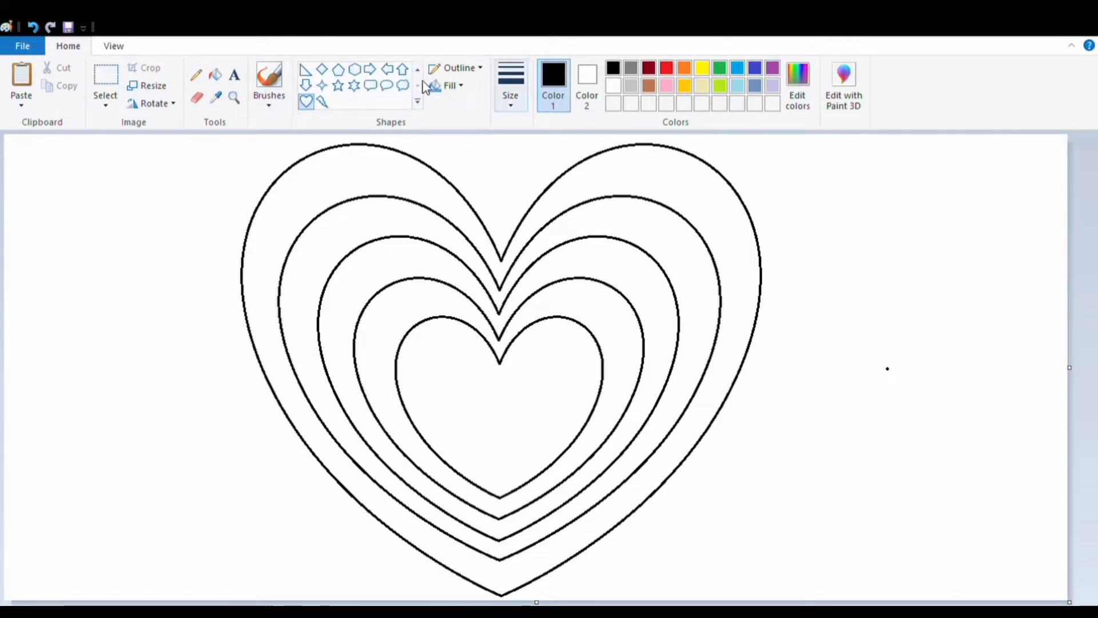
# Fill the outermost heart band and the innermost heart with red
pyautogui.click(215, 75)
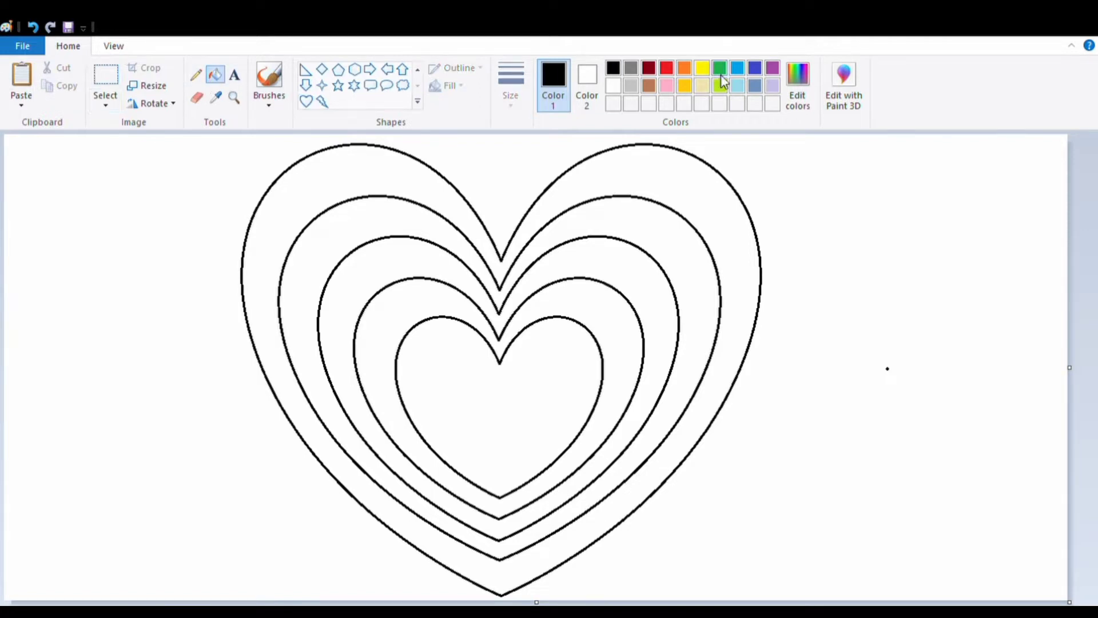
pyautogui.click(672, 70)
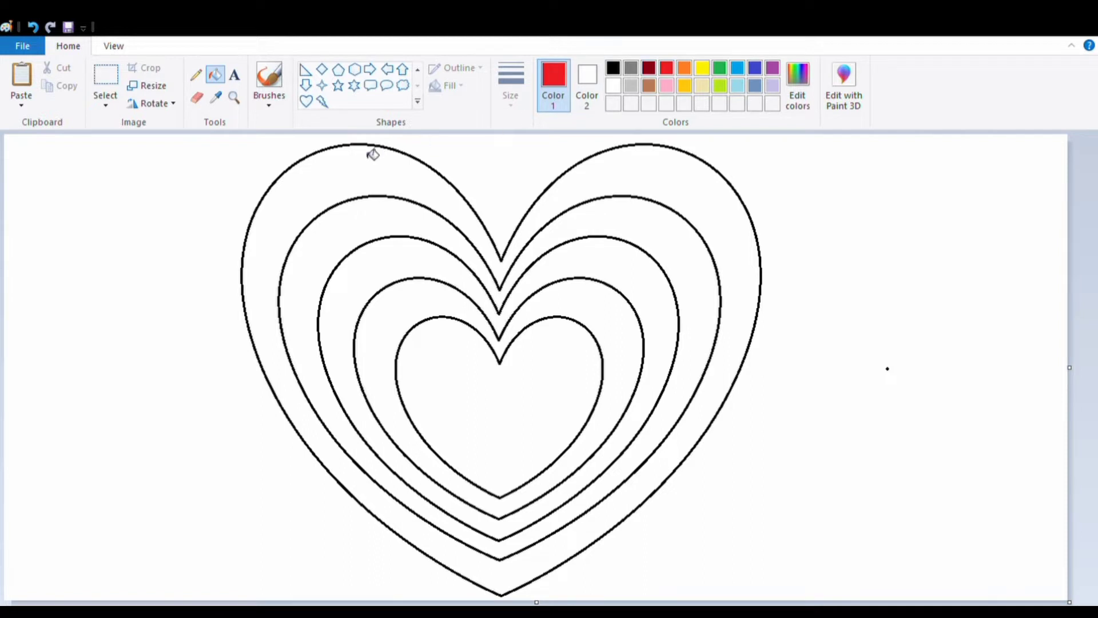
pyautogui.click(359, 180)
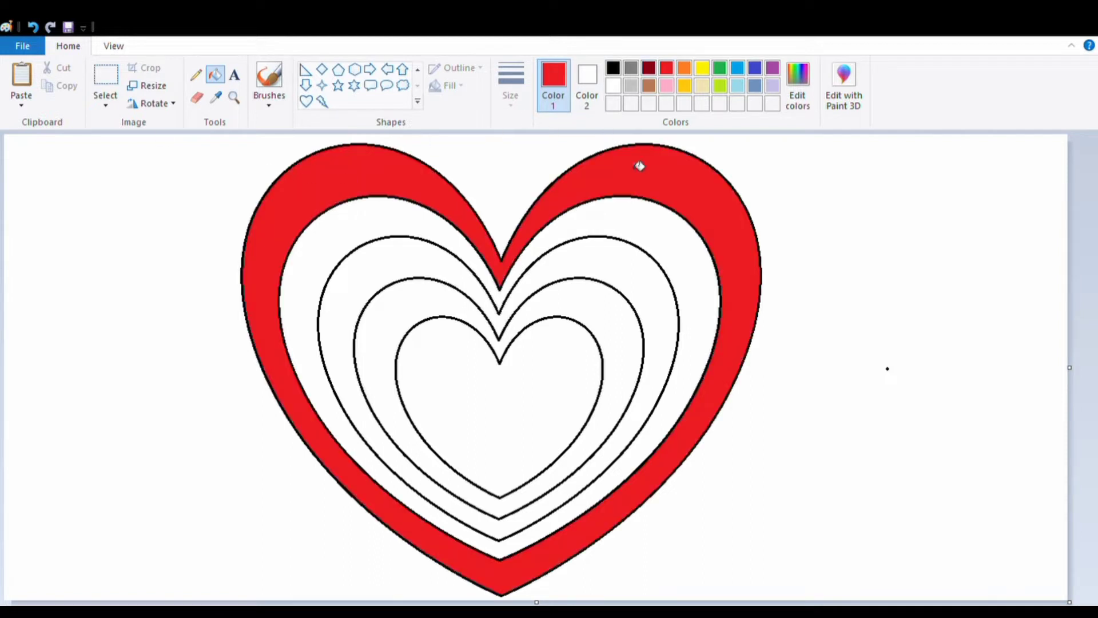
pyautogui.click(532, 379)
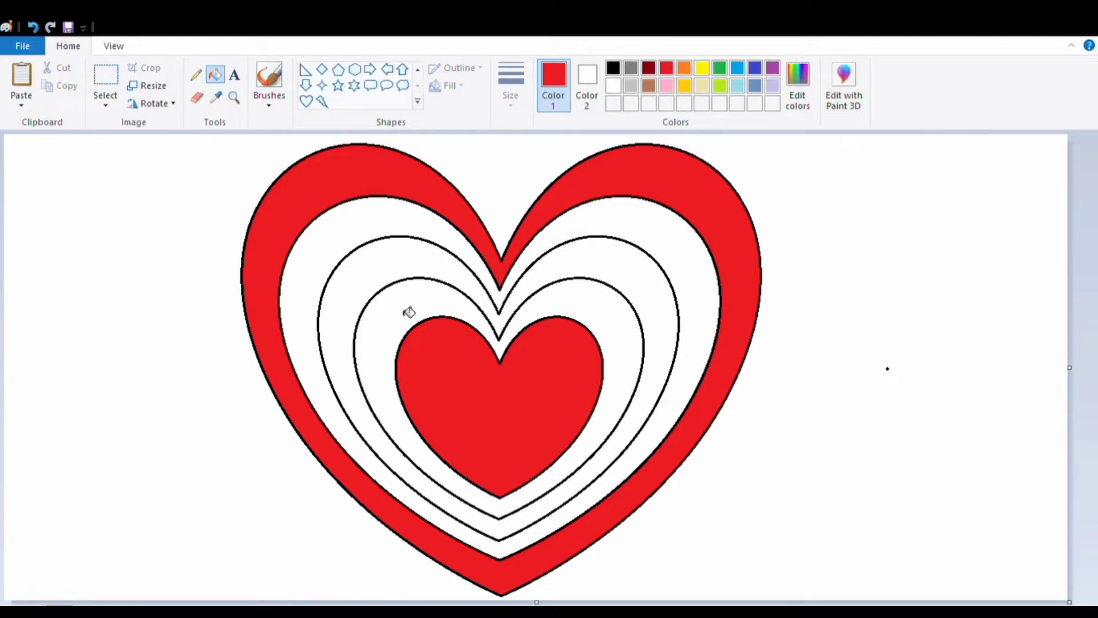
# Fill the three remaining heart bands from outside to inside with yellow, indigo and green
pyautogui.click(701, 70)
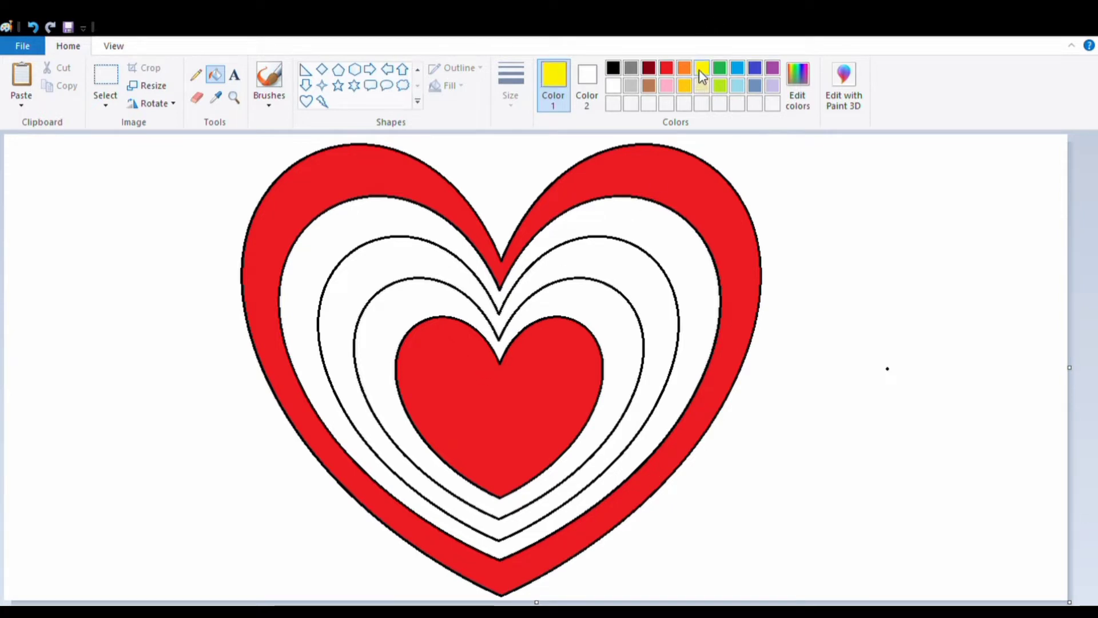
pyautogui.click(335, 244)
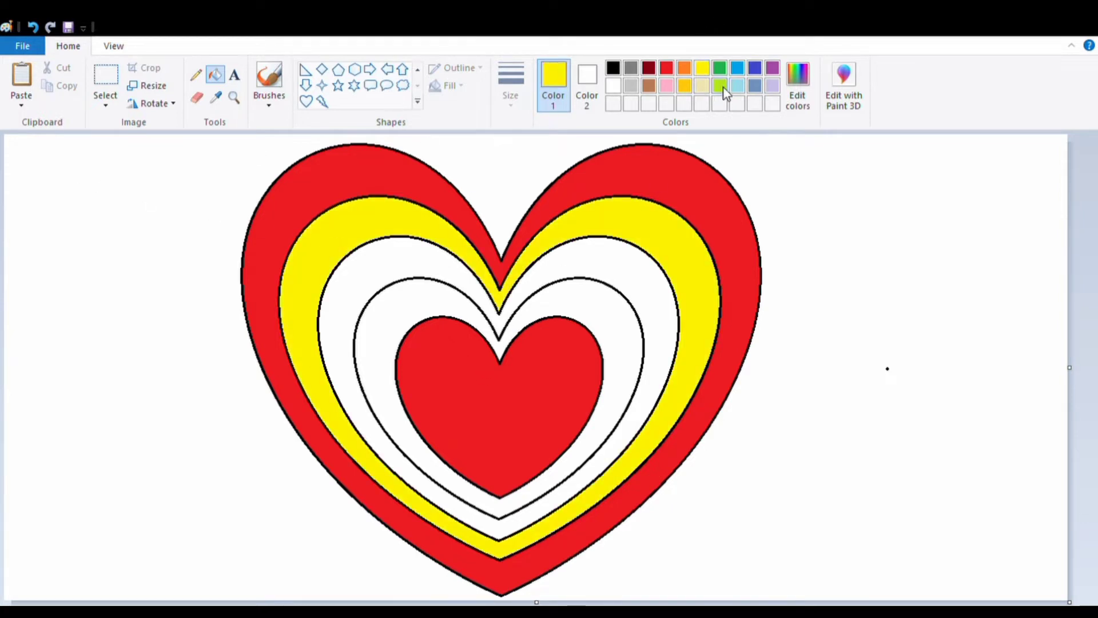
pyautogui.click(753, 69)
pyautogui.click(392, 282)
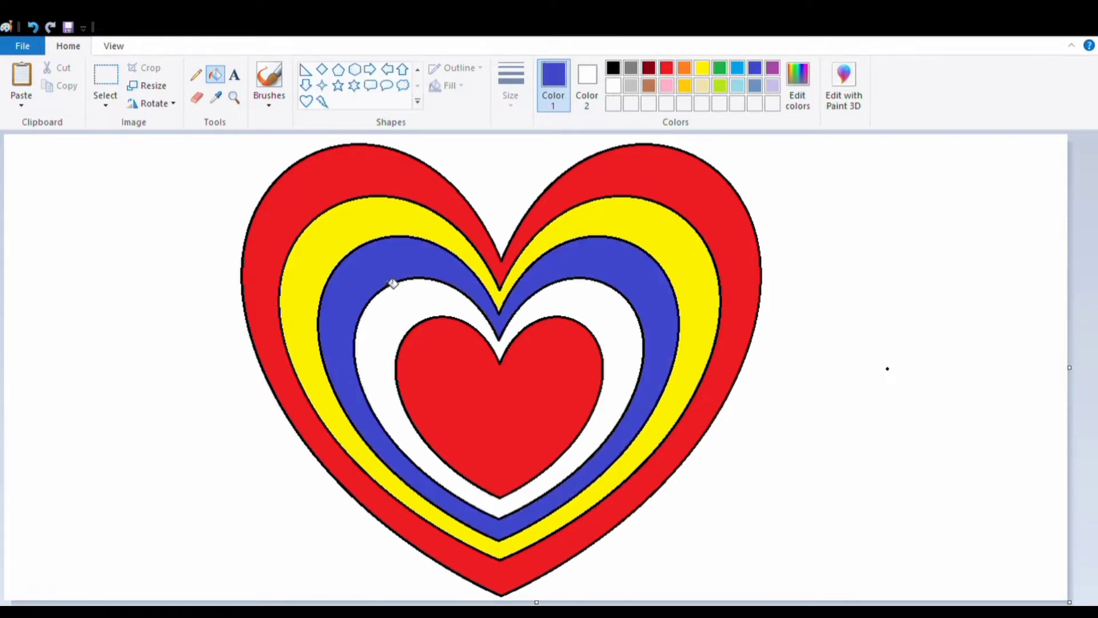
pyautogui.click(722, 69)
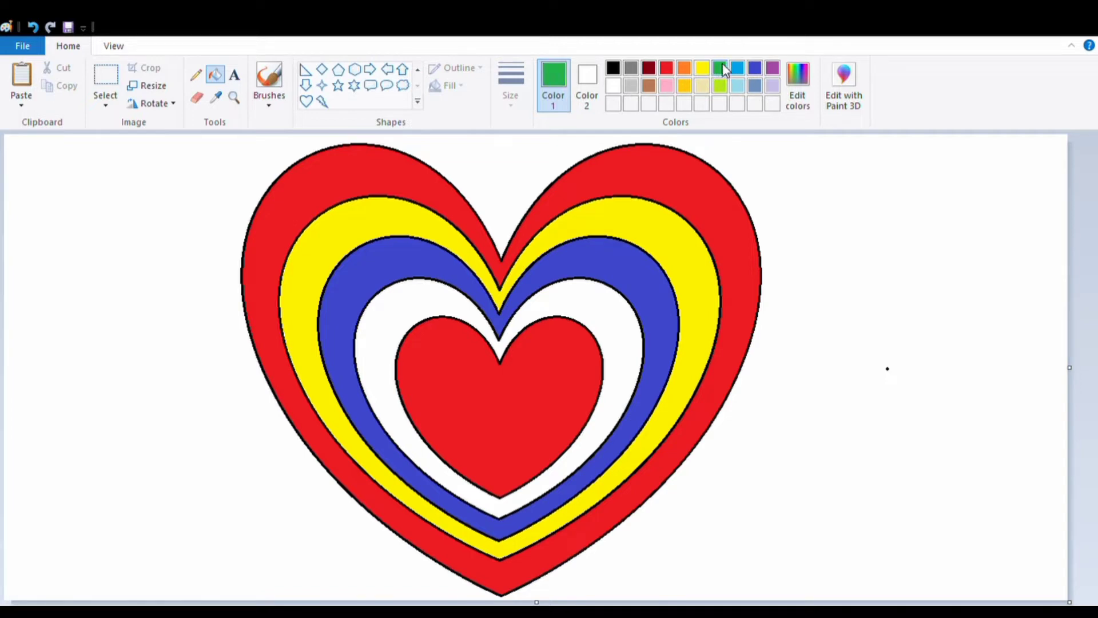
pyautogui.click(417, 314)
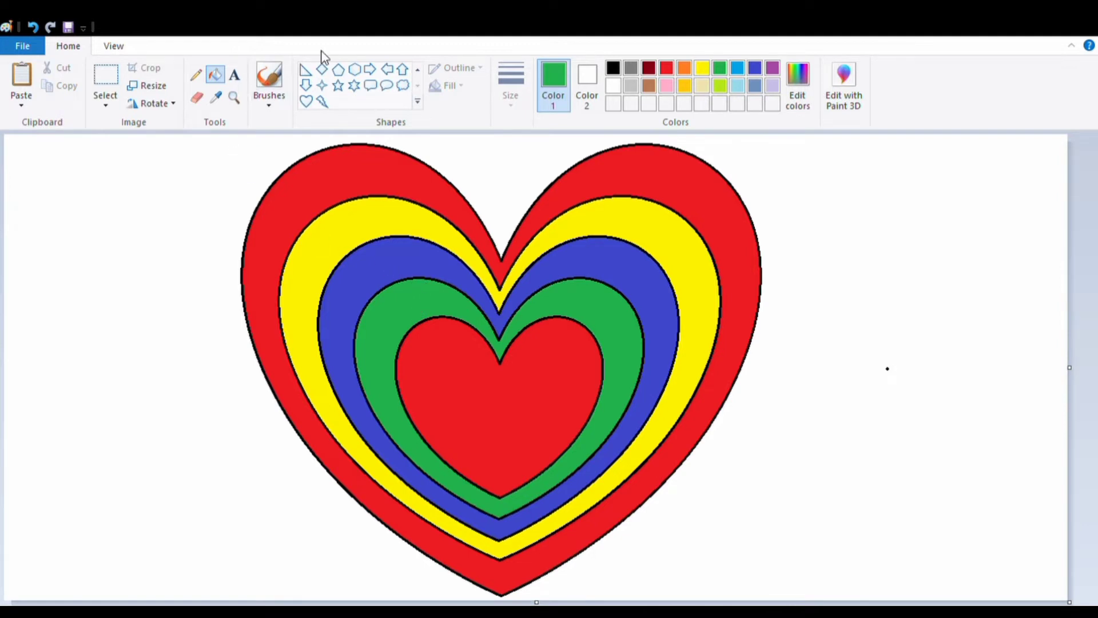
# Recolor the black outline of the outermost heart to red with the Fill tool
pyautogui.click(235, 96)
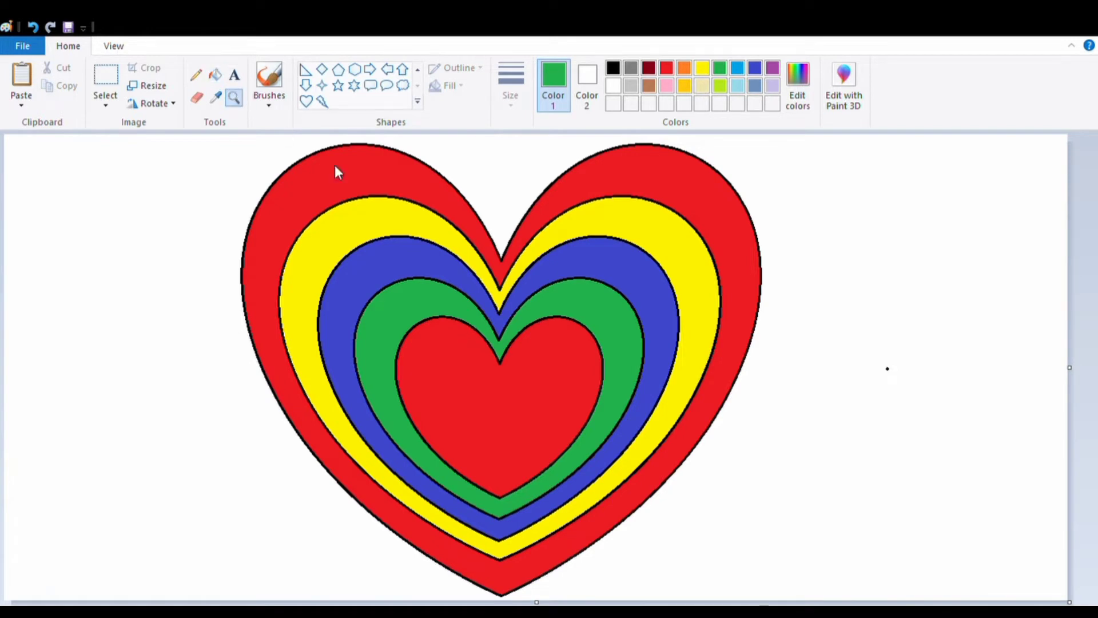
pyautogui.click(564, 237)
pyautogui.click(569, 233)
pyautogui.click(572, 232)
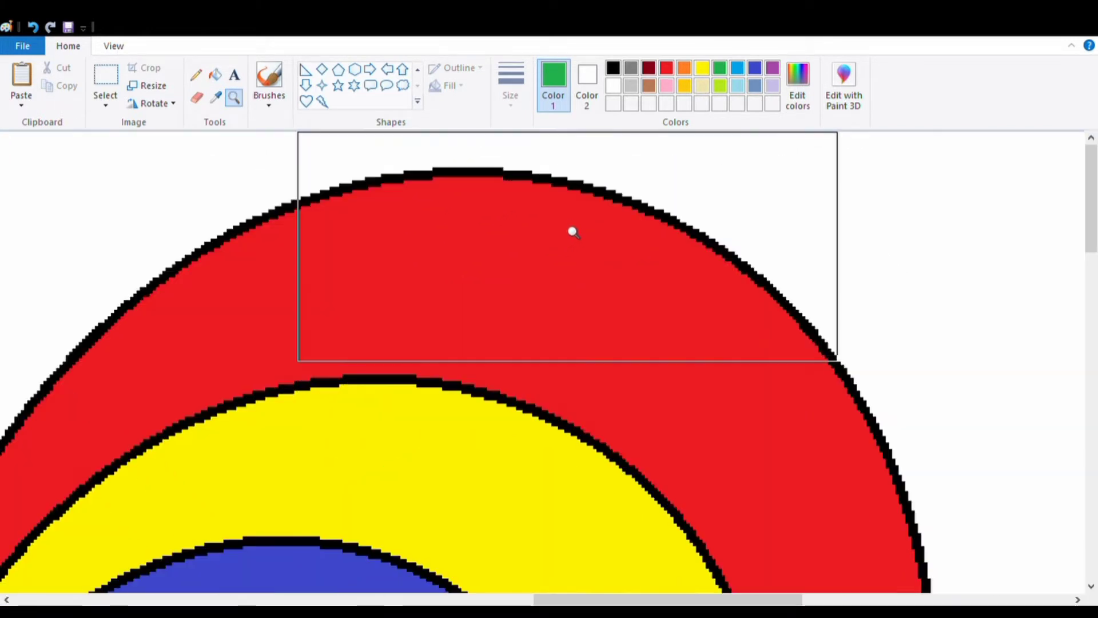
pyautogui.click(573, 232)
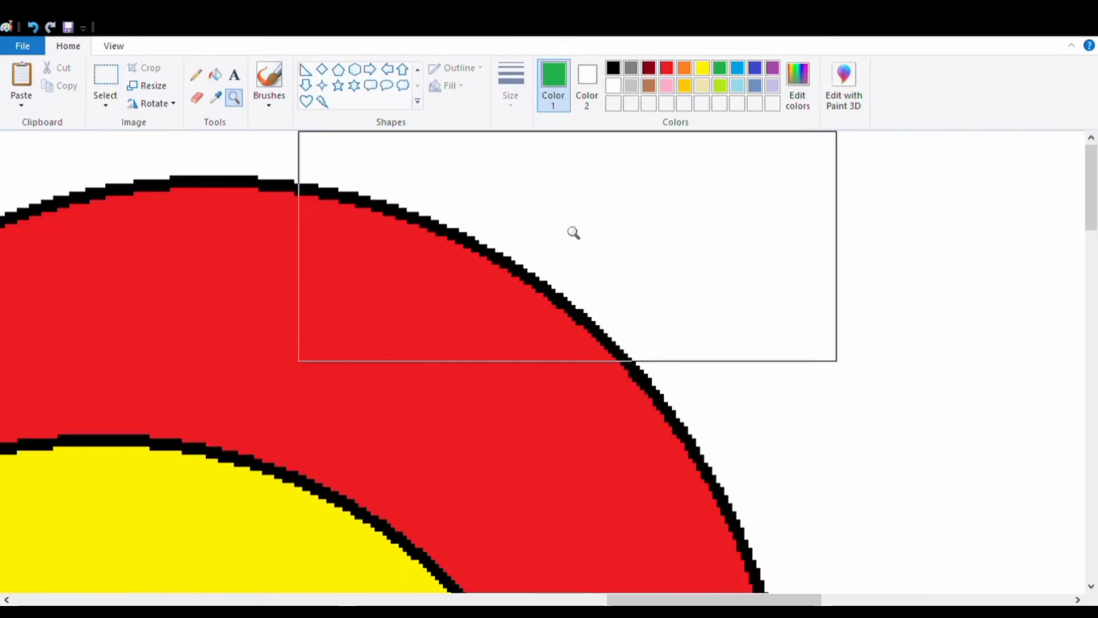
pyautogui.click(665, 65)
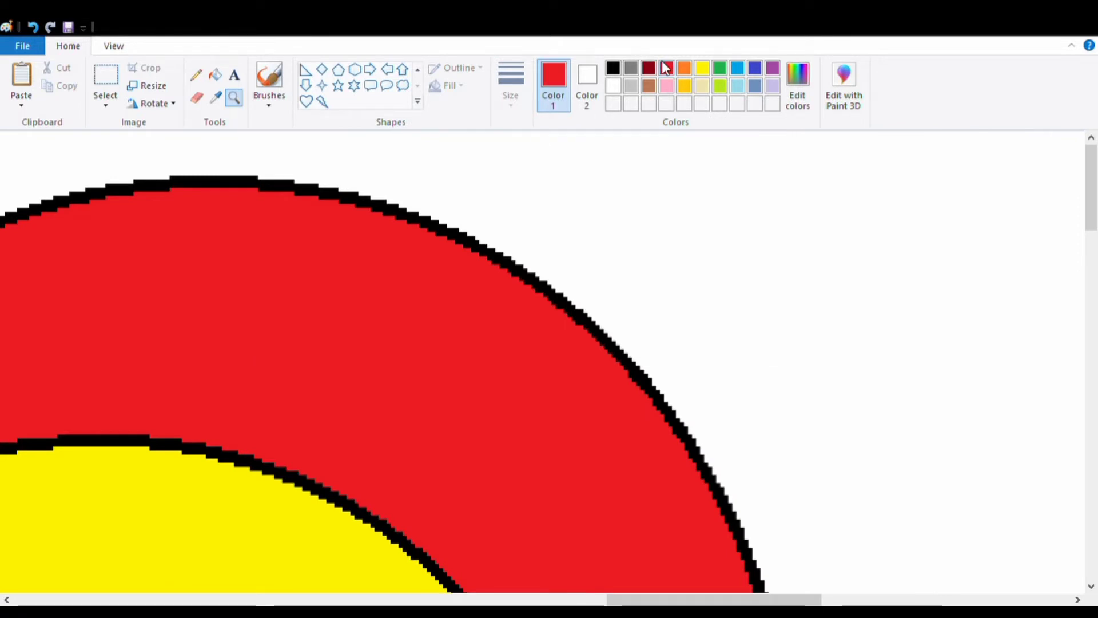
pyautogui.click(356, 170)
pyautogui.click(215, 74)
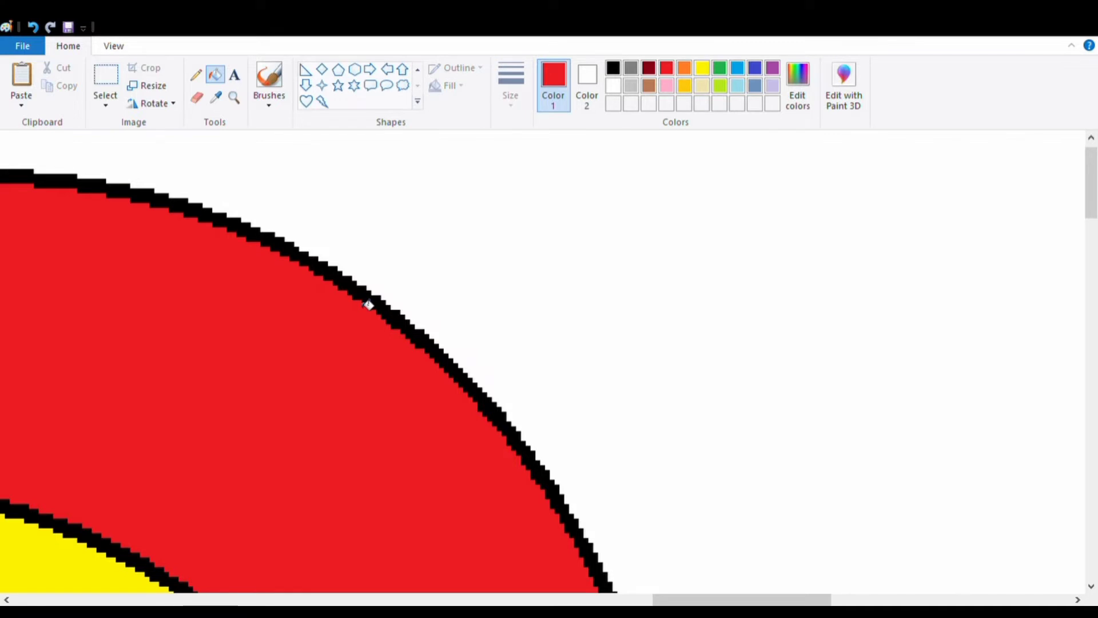
pyautogui.click(237, 103)
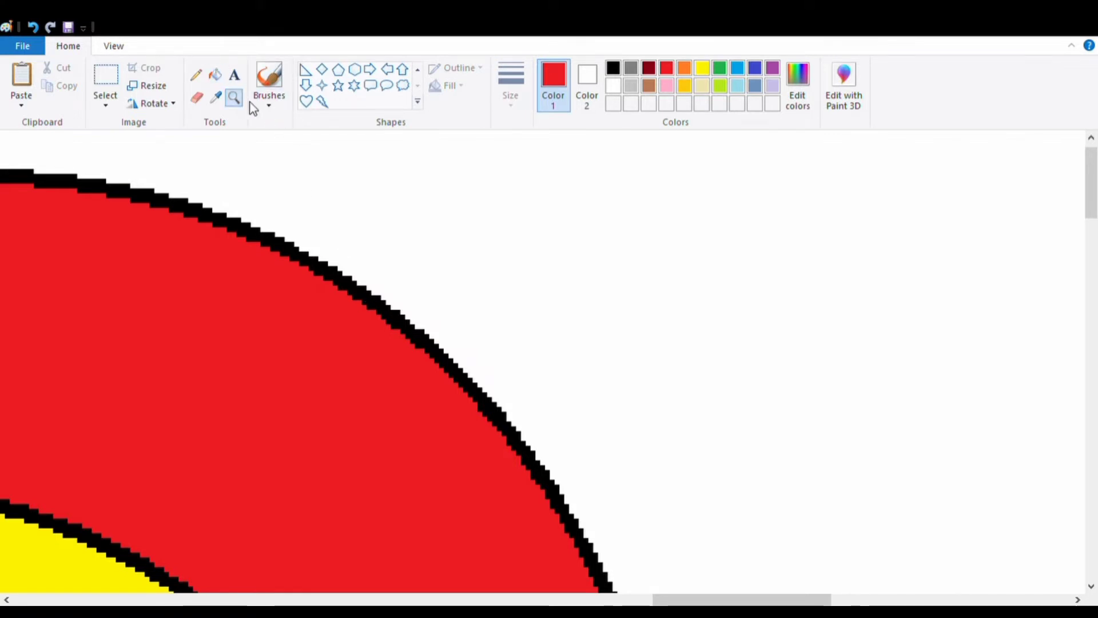
pyautogui.click(315, 283)
pyautogui.click(316, 288)
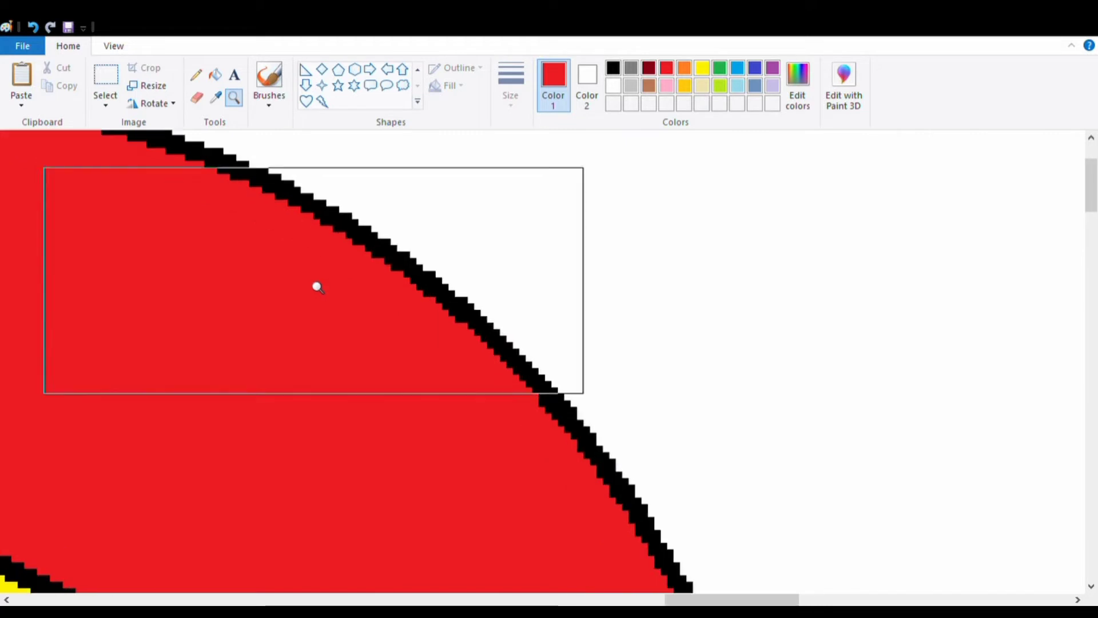
pyautogui.click(214, 76)
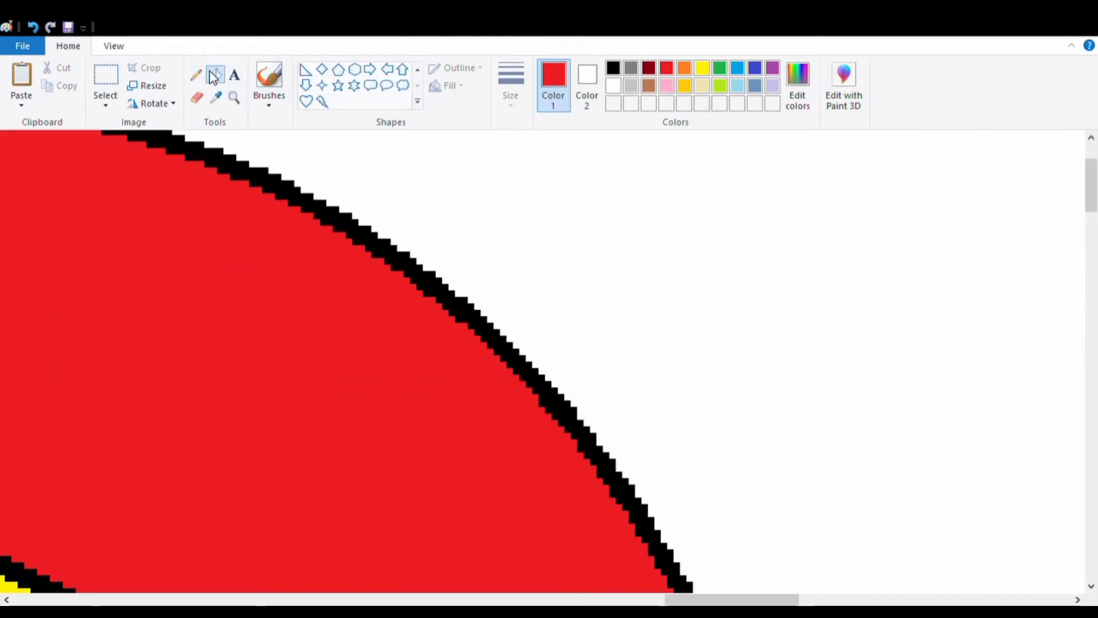
pyautogui.click(257, 181)
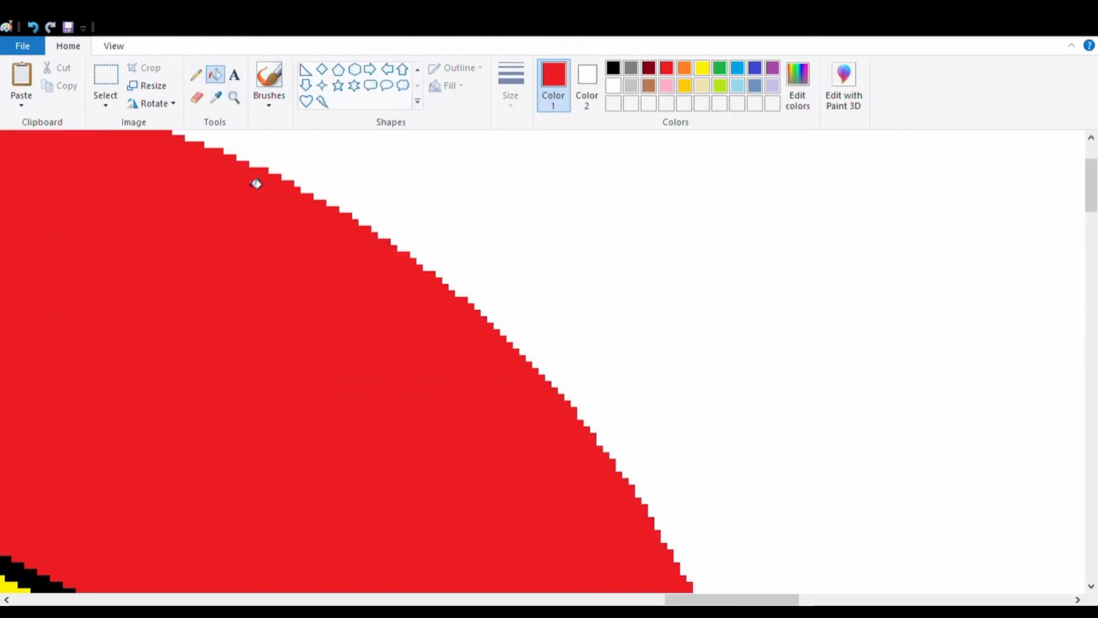
# Fill the black outline between the red and yellow heart bands with yellow
pyautogui.click(236, 101)
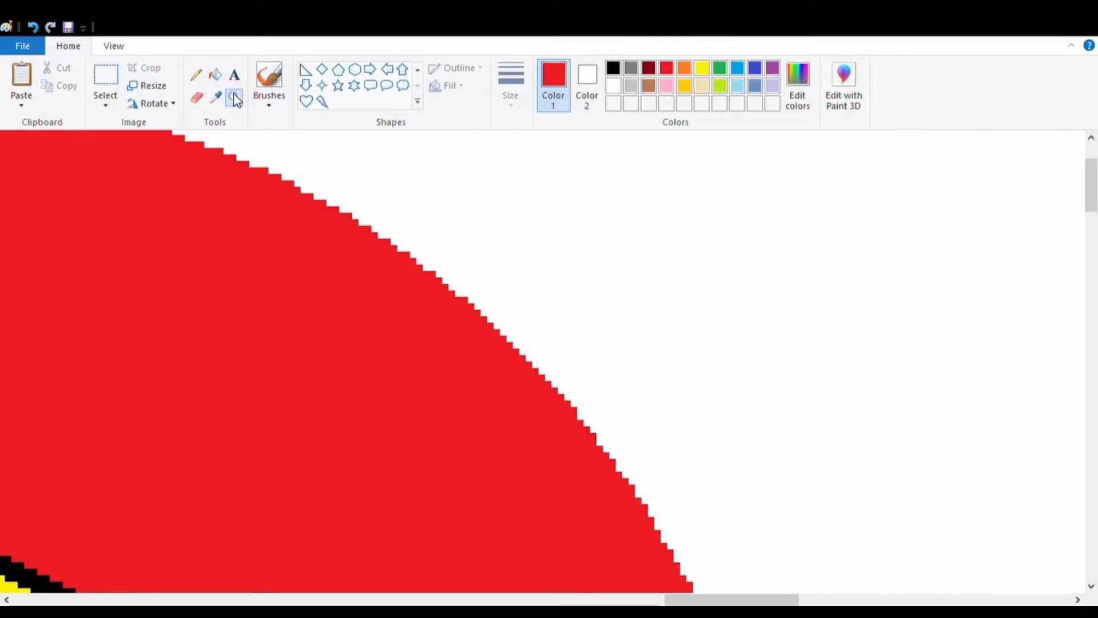
pyautogui.rightClick(7, 478)
pyautogui.rightClick(8, 480)
pyautogui.rightClick(8, 480)
pyautogui.click(8, 479)
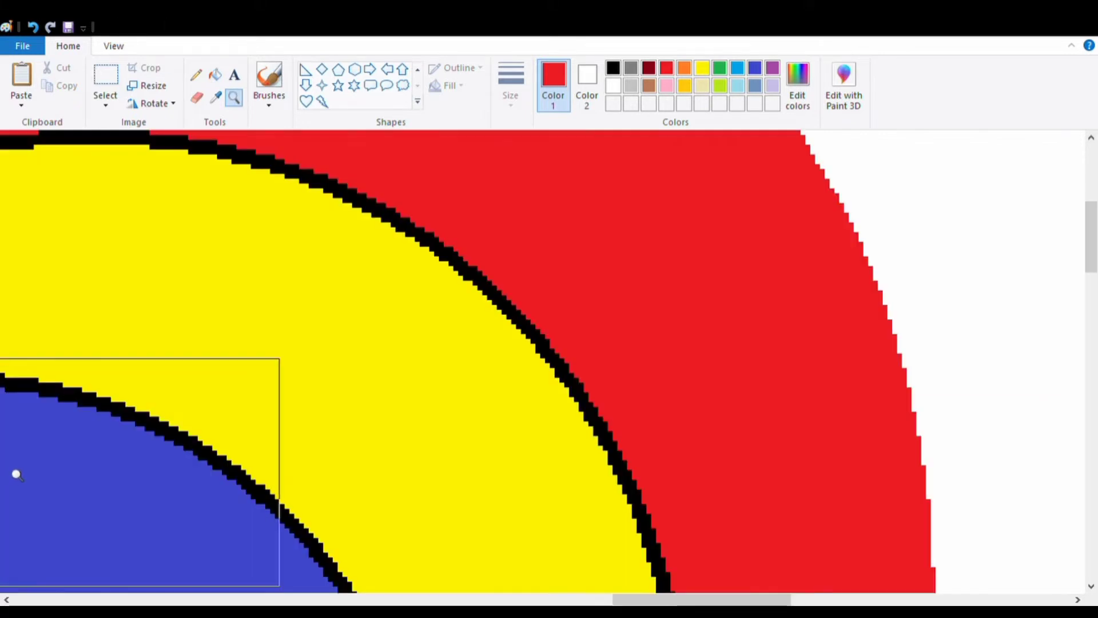
pyautogui.click(41, 432)
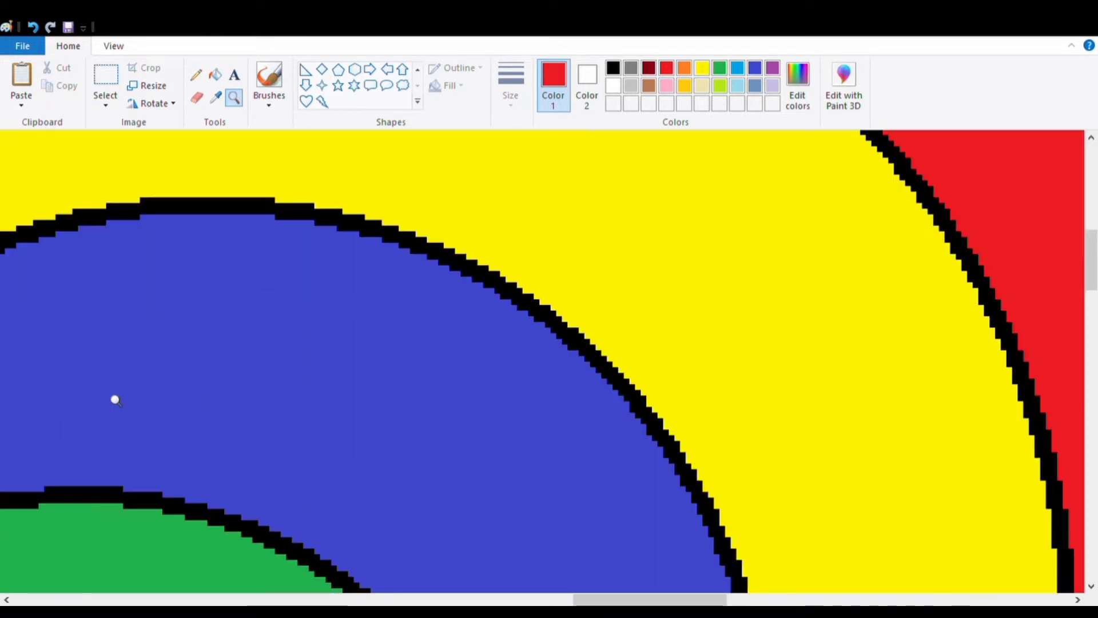
pyautogui.click(700, 70)
pyautogui.click(215, 76)
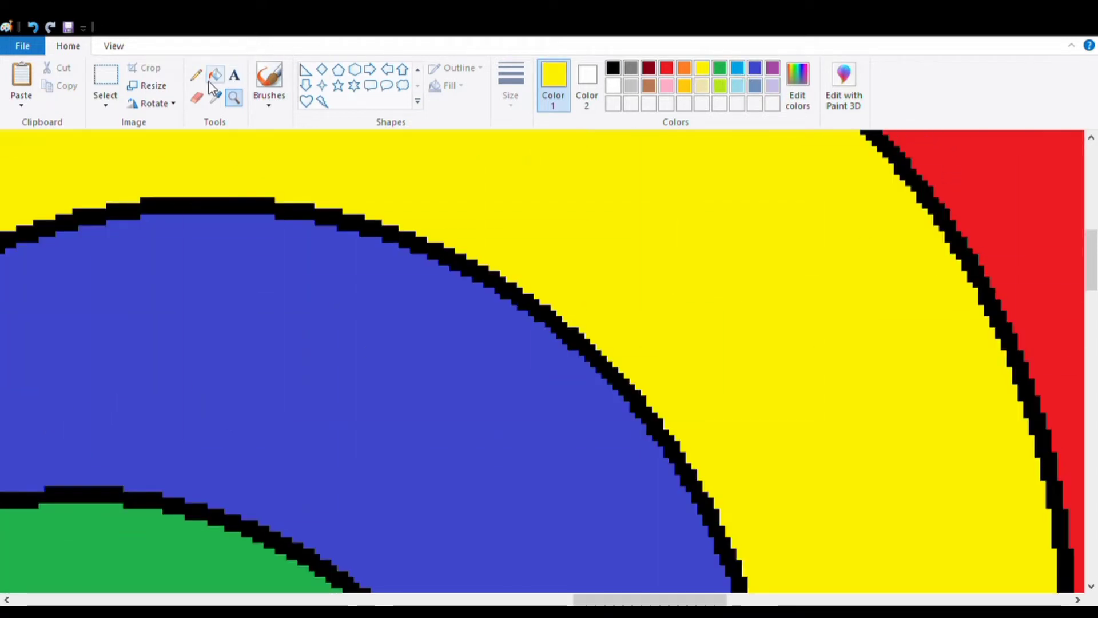
pyautogui.click(903, 173)
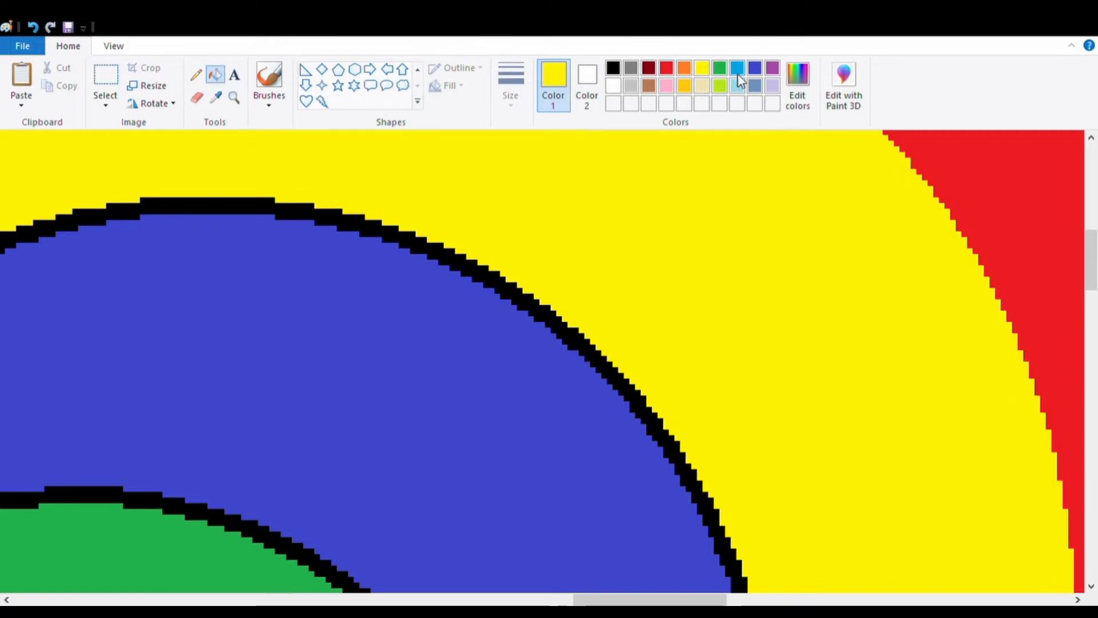
# Recolor the outline around the indigo band to indigo and the outline around the green band to green
pyautogui.click(757, 69)
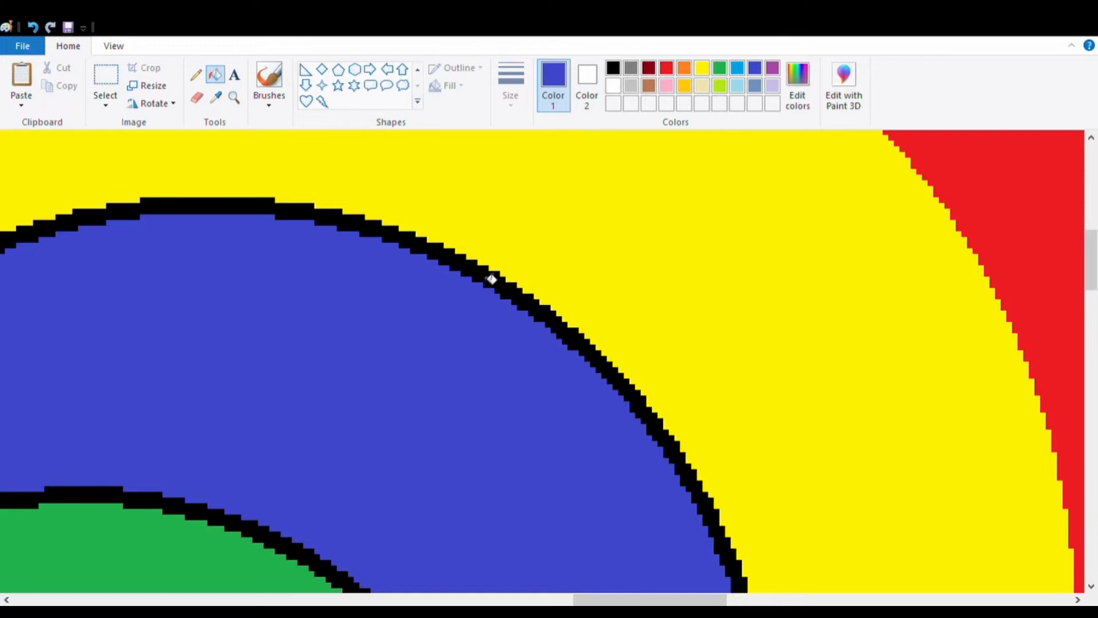
pyautogui.click(486, 281)
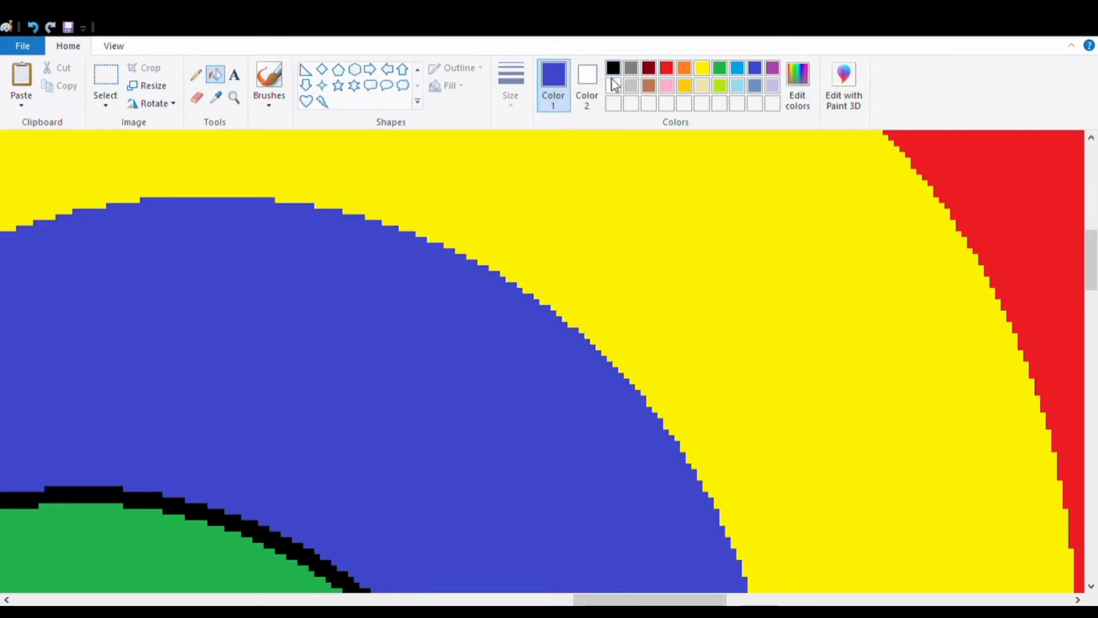
pyautogui.click(718, 68)
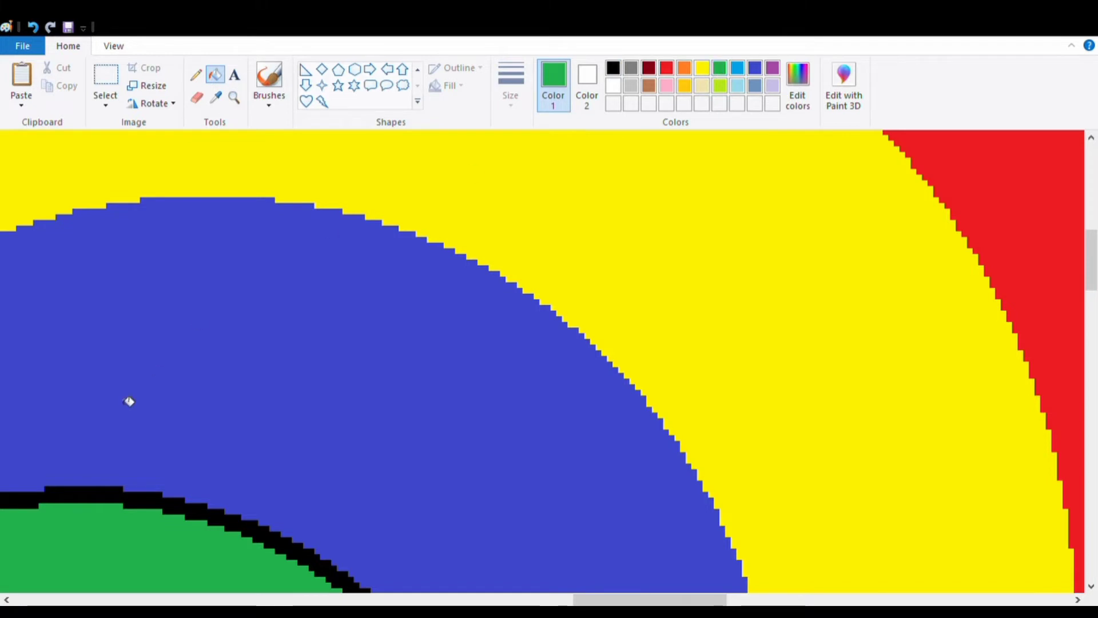
pyautogui.click(103, 499)
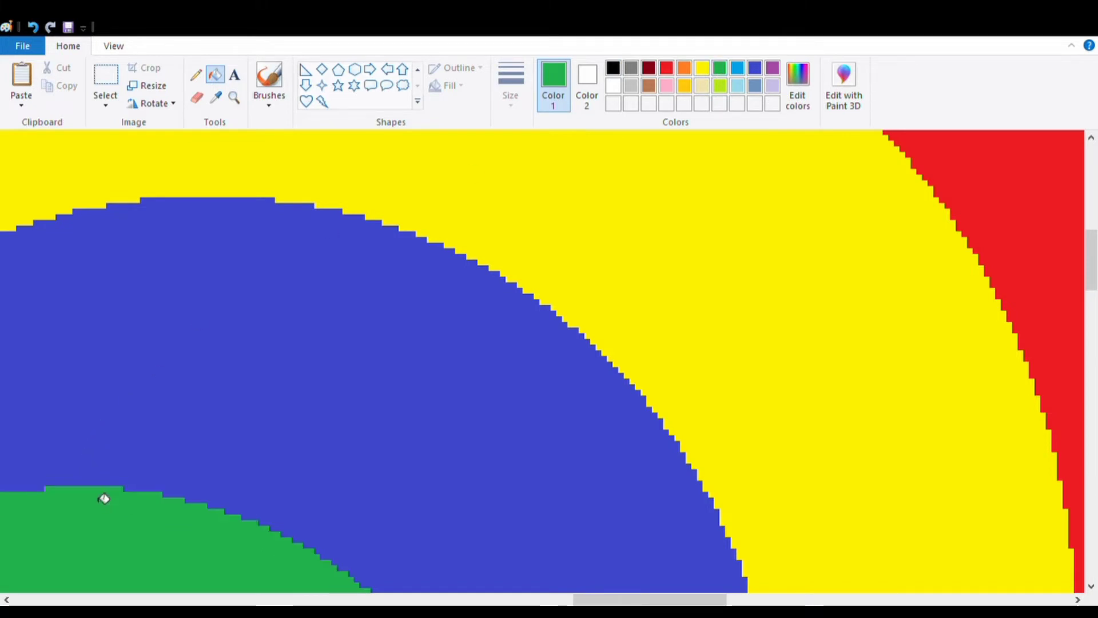
# Fill the black outline of the innermost heart with red and return to the full-canvas view
pyautogui.click(237, 99)
pyautogui.click(94, 463)
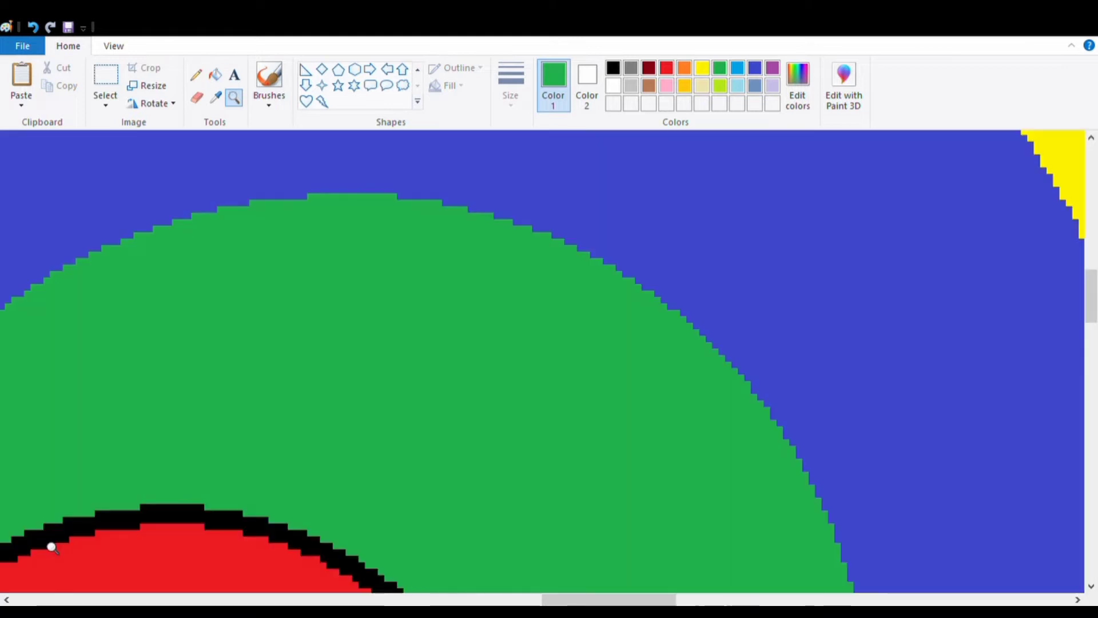
pyautogui.click(664, 71)
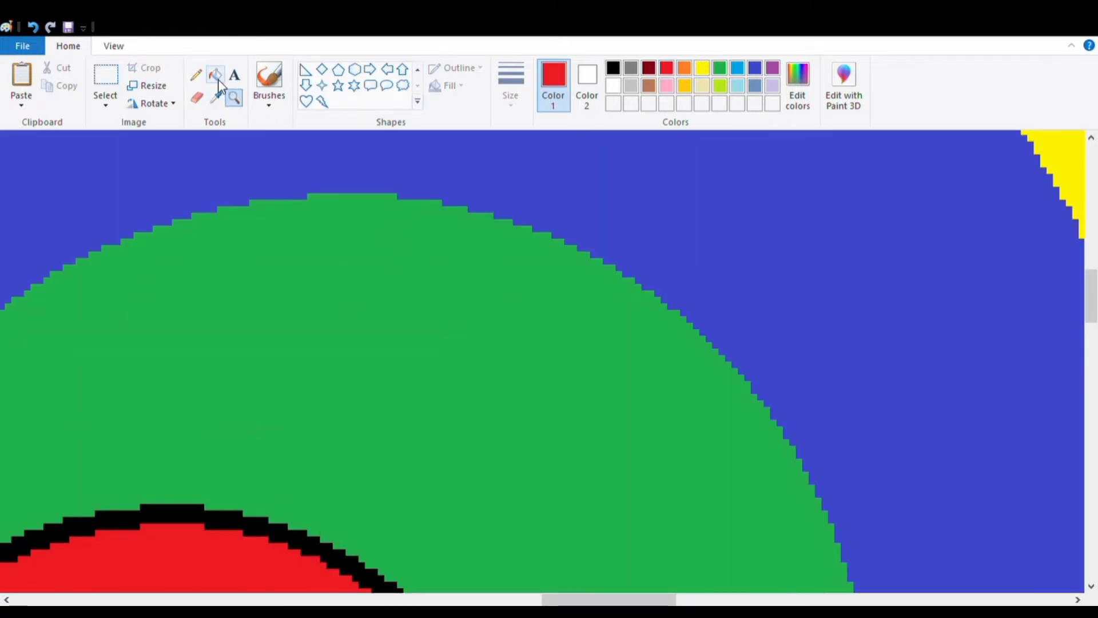
pyautogui.click(180, 525)
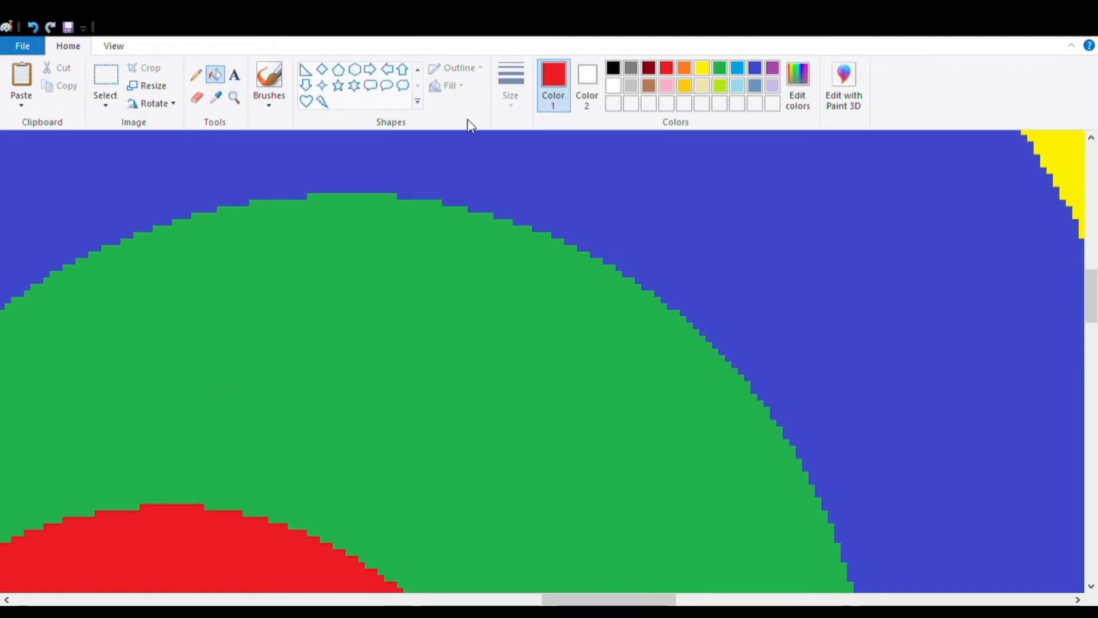
pyautogui.click(234, 98)
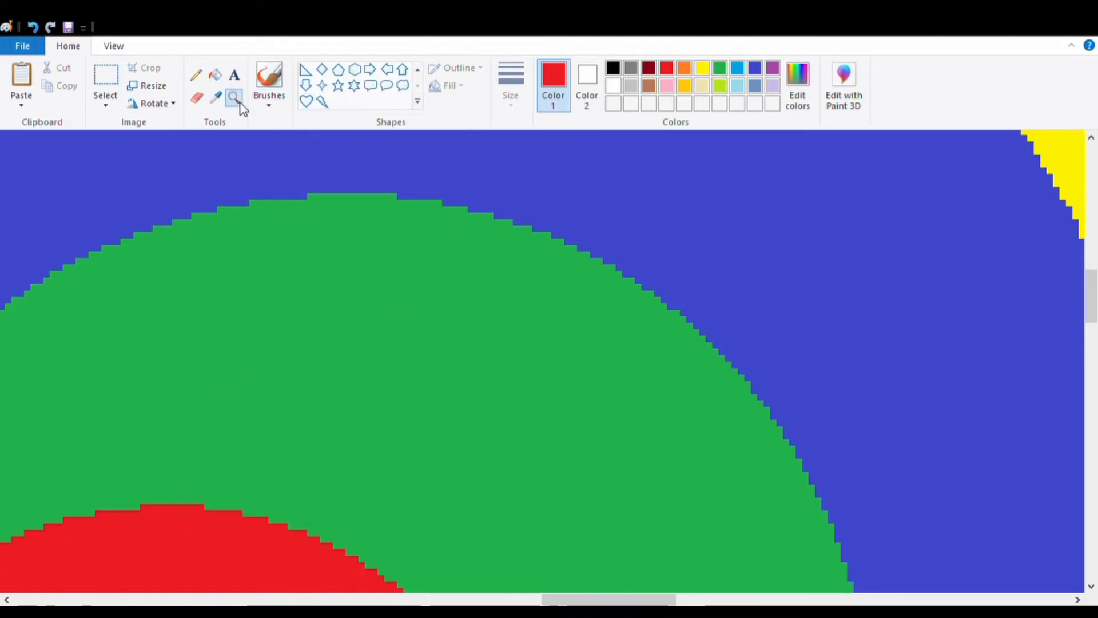
pyautogui.rightClick(261, 284)
pyautogui.rightClick(262, 284)
pyautogui.rightClick(265, 279)
pyautogui.rightClick(266, 278)
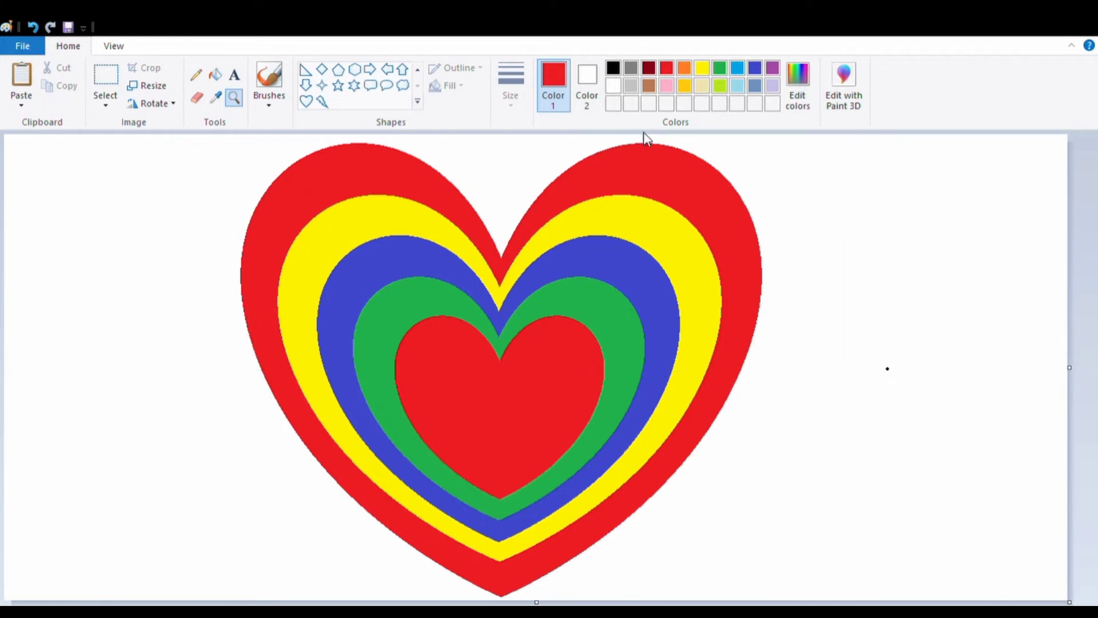
# Try blue-gray, light gray, rose and black as fill colors for the background around the hearts
pyautogui.click(755, 87)
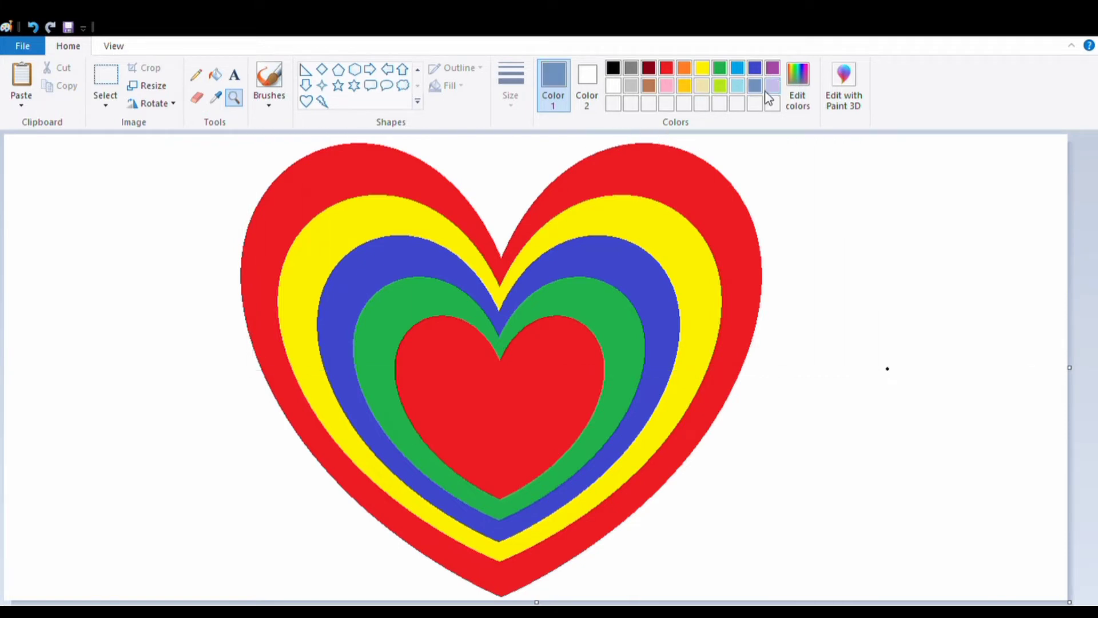
pyautogui.click(215, 74)
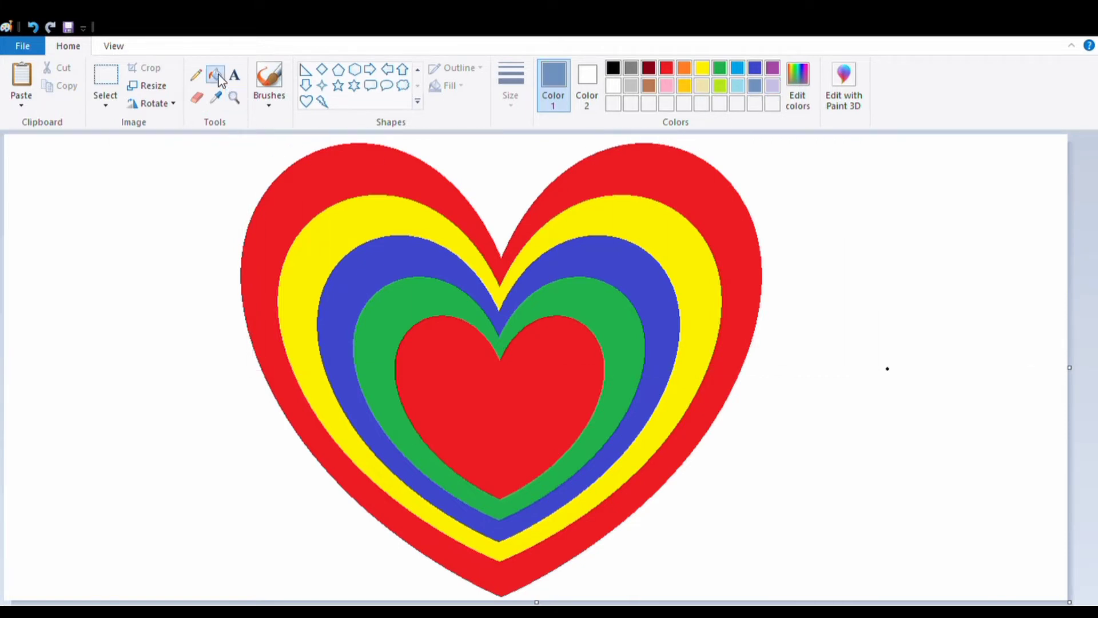
pyautogui.click(206, 208)
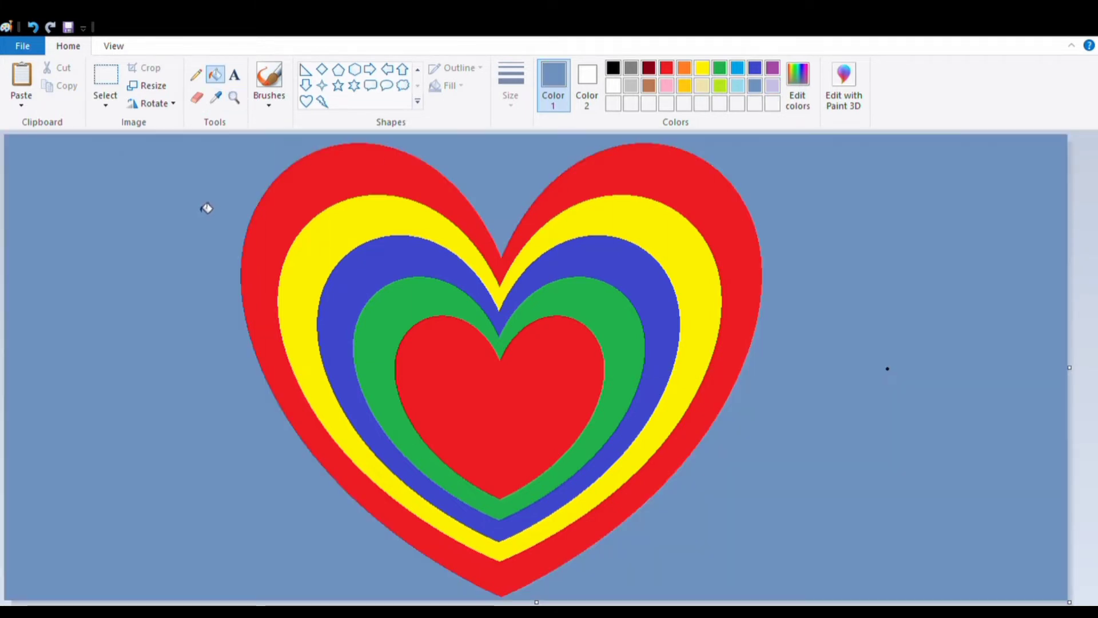
pyautogui.click(632, 89)
pyautogui.click(950, 283)
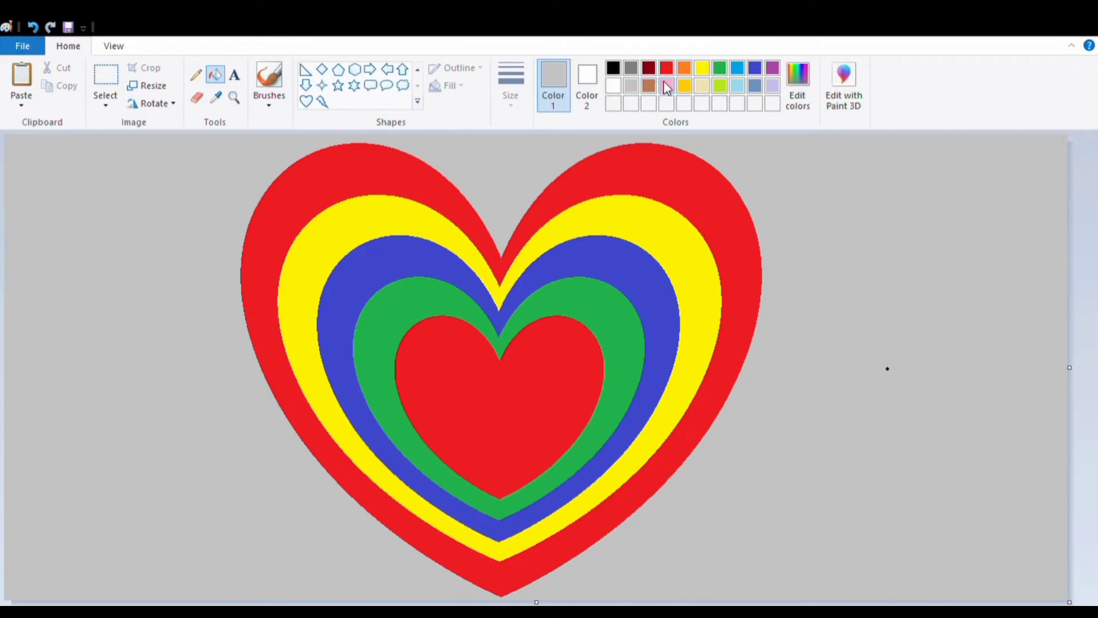
pyautogui.click(667, 86)
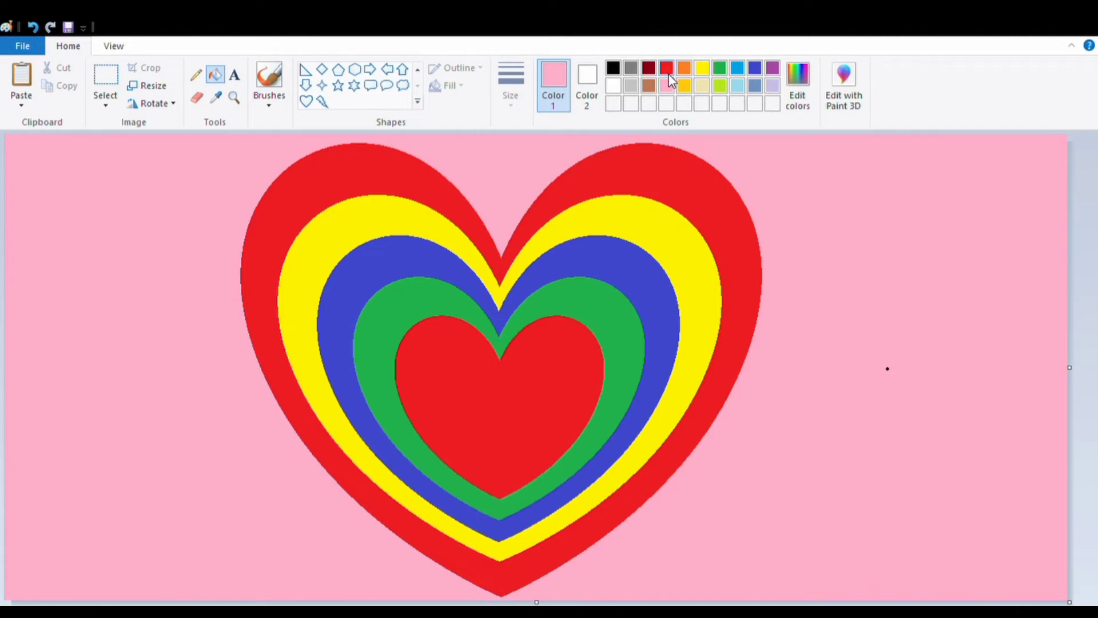
pyautogui.click(613, 68)
pyautogui.click(1035, 245)
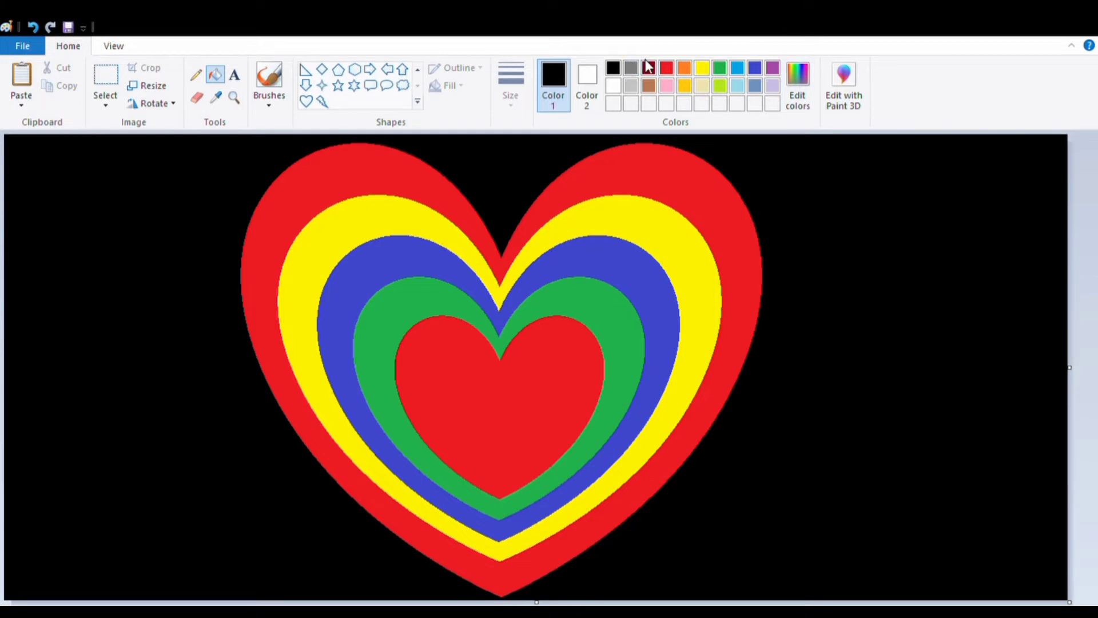
# Fill the background around the hearts with rose
pyautogui.click(668, 87)
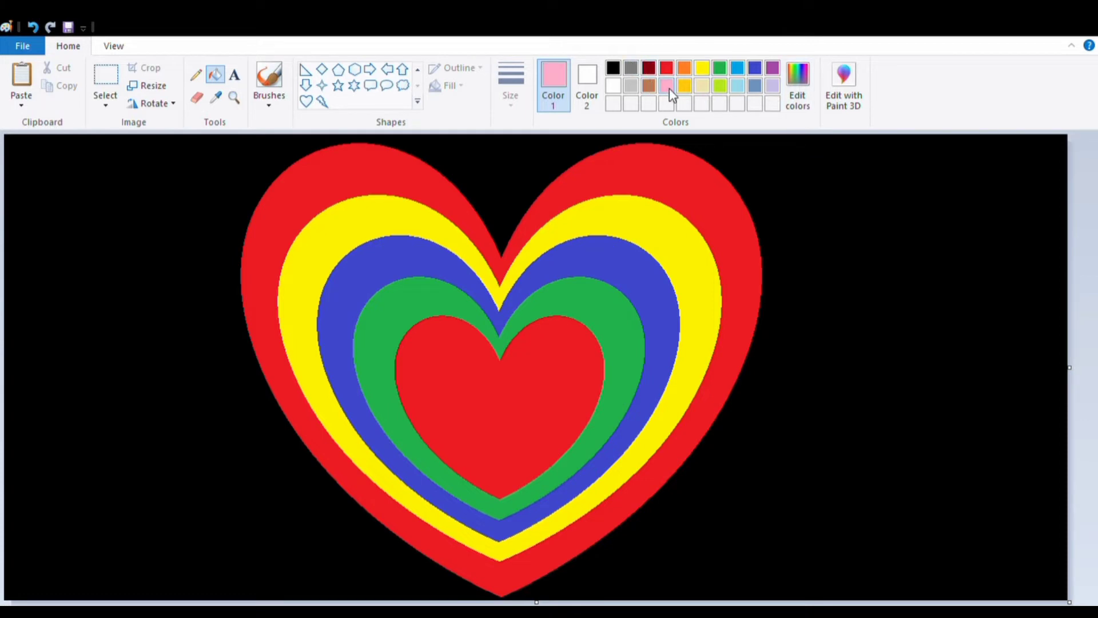
pyautogui.click(1014, 261)
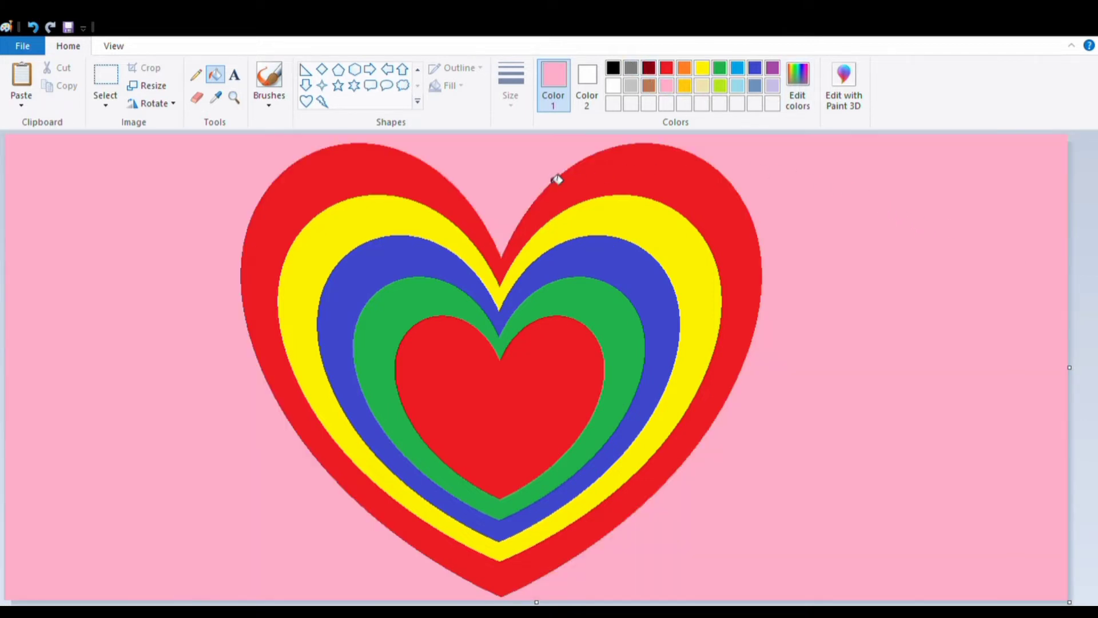
# Add a text box across the hearts and write "I LOVE MY" in black
pyautogui.click(235, 75)
pyautogui.moveTo(311, 355); pyautogui.dragTo(814, 463)
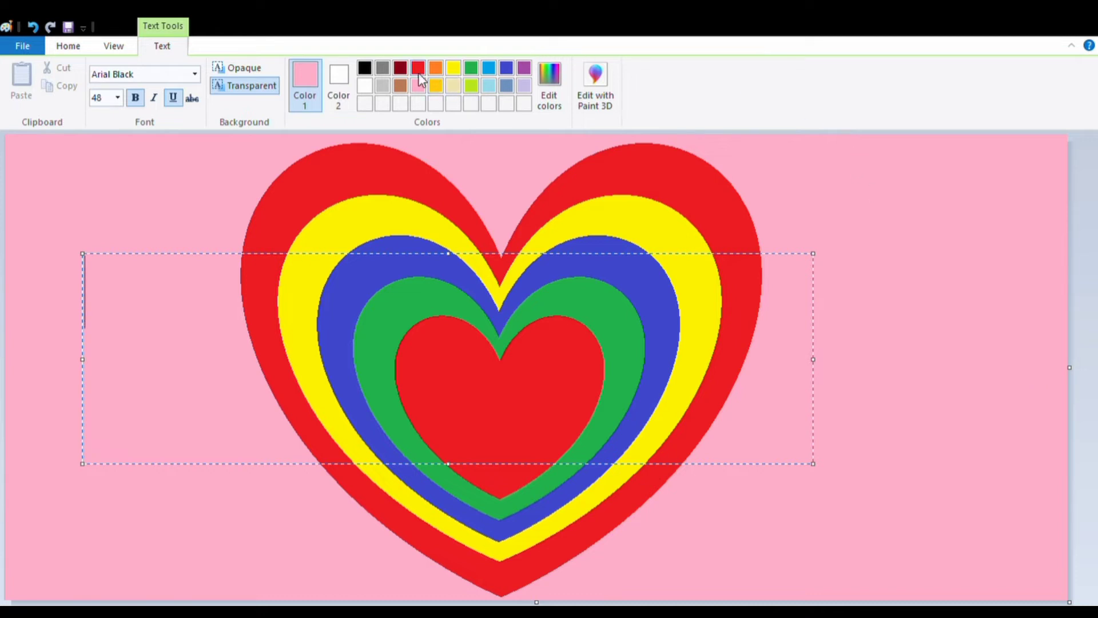
pyautogui.click(368, 71)
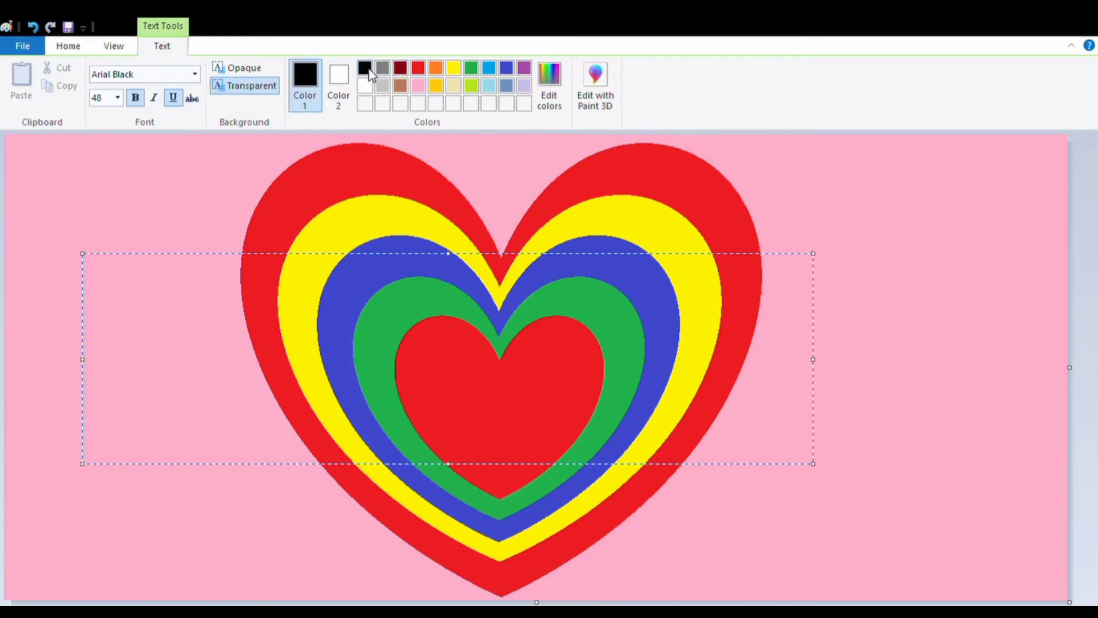
pyautogui.write('I LO')
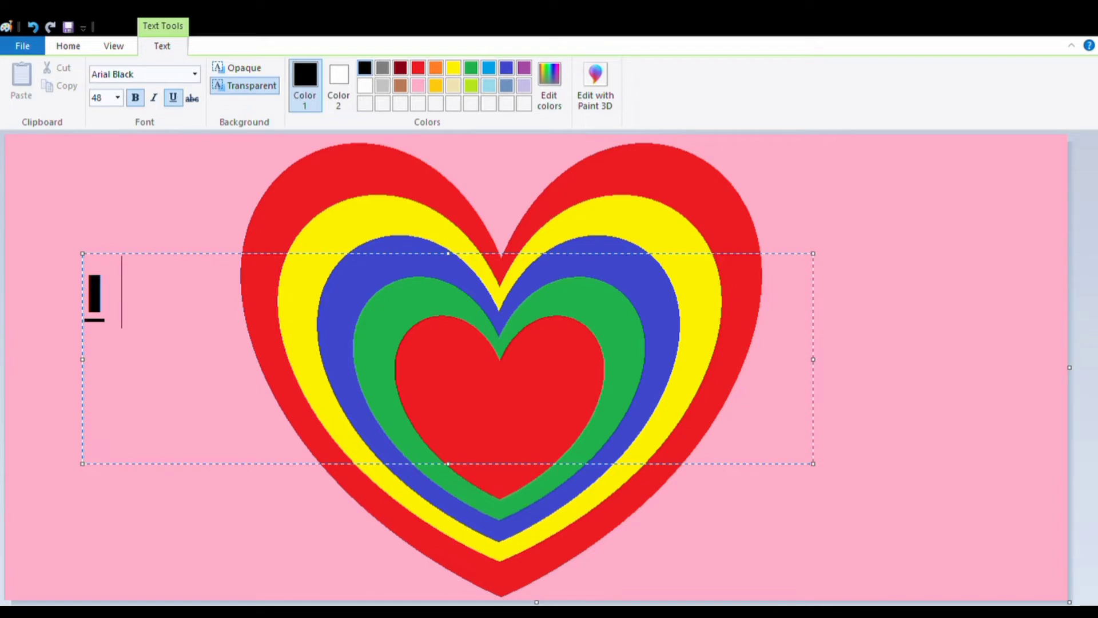
pyautogui.write('OOO')
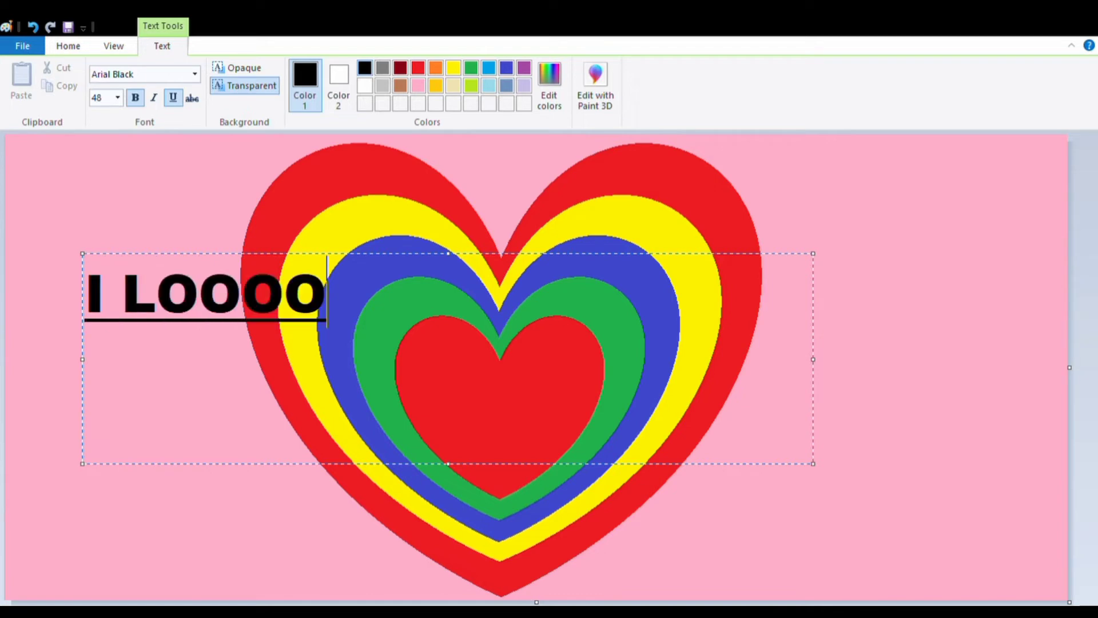
pyautogui.press('BackSpace')
pyautogui.press('BackSpace')
pyautogui.press('BackSpace')
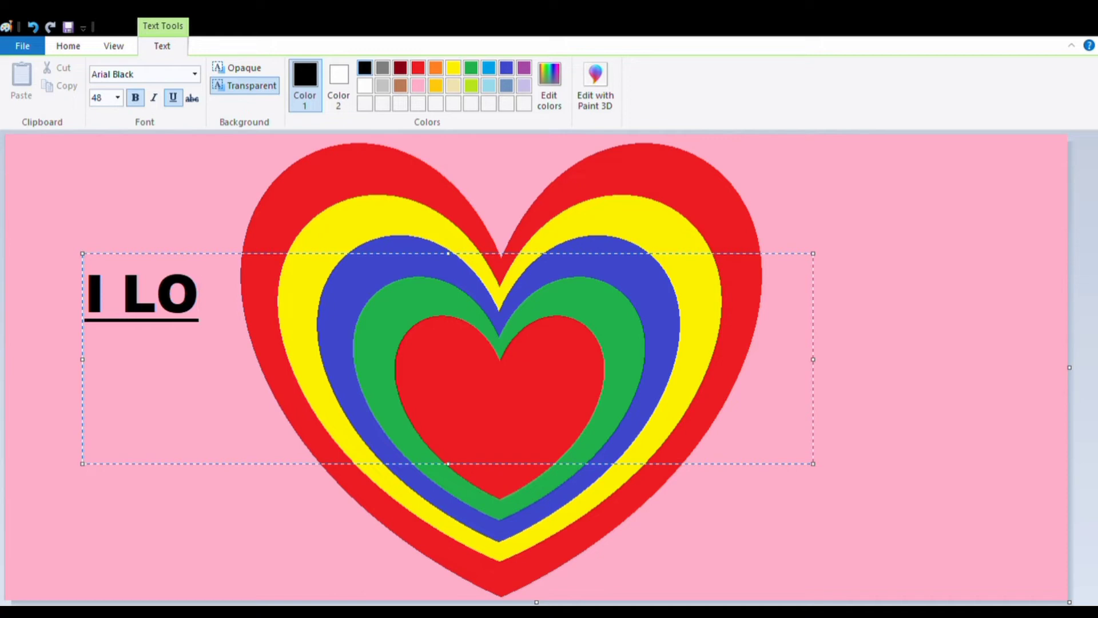
pyautogui.write('VE')
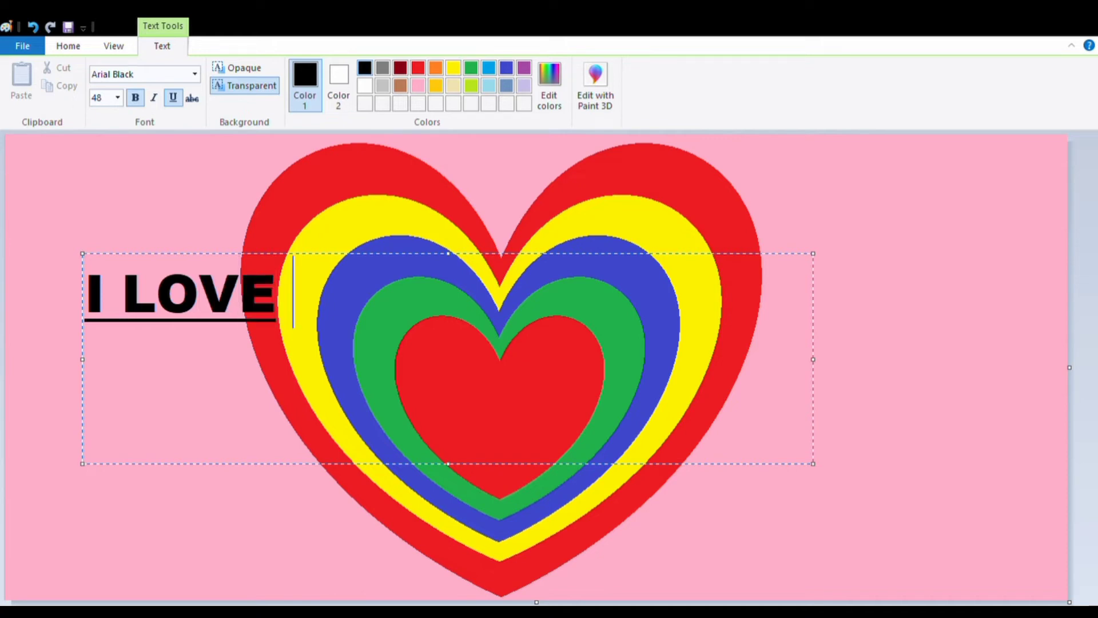
pyautogui.write(' MY')
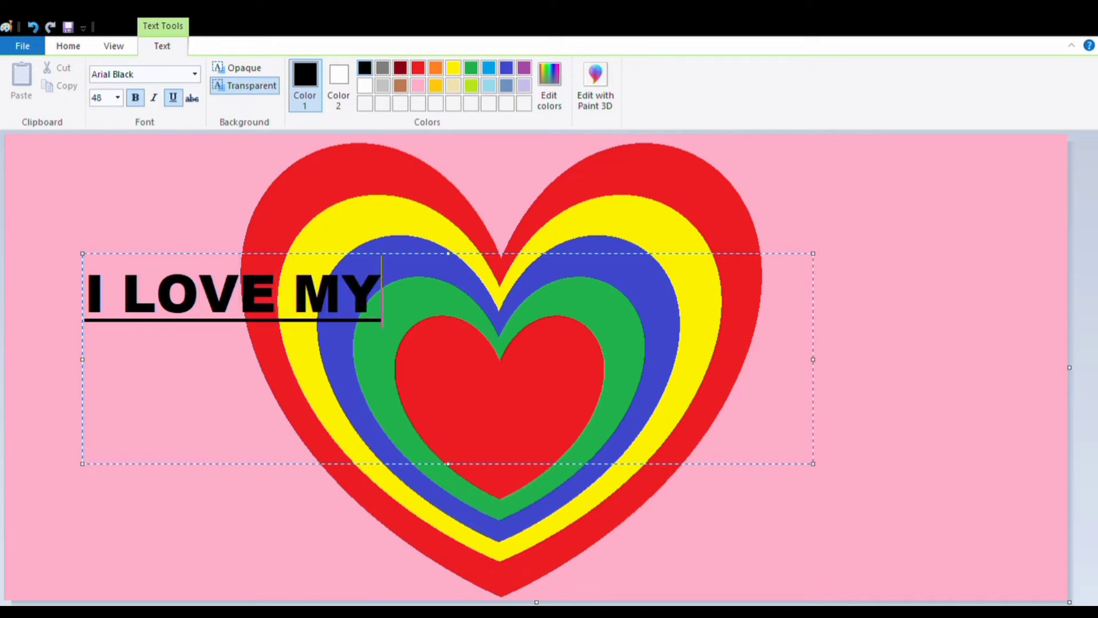
# Add "INDIA" as an indented second line and reduce its indent by two spaces
pyautogui.press('Return')
pyautogui.write('IN')
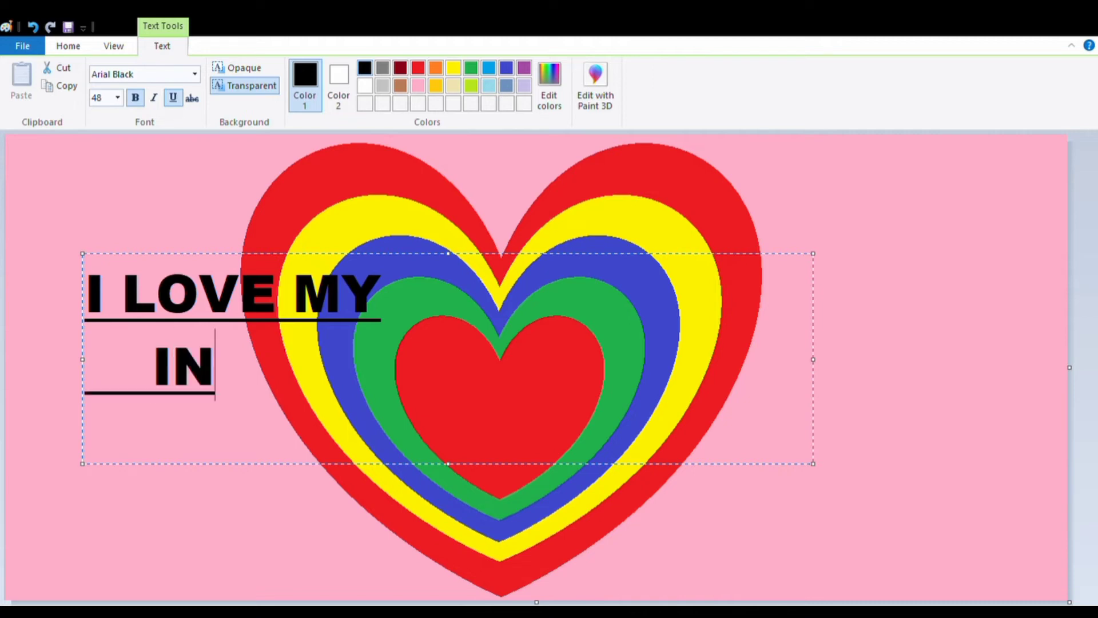
pyautogui.write('DIA')
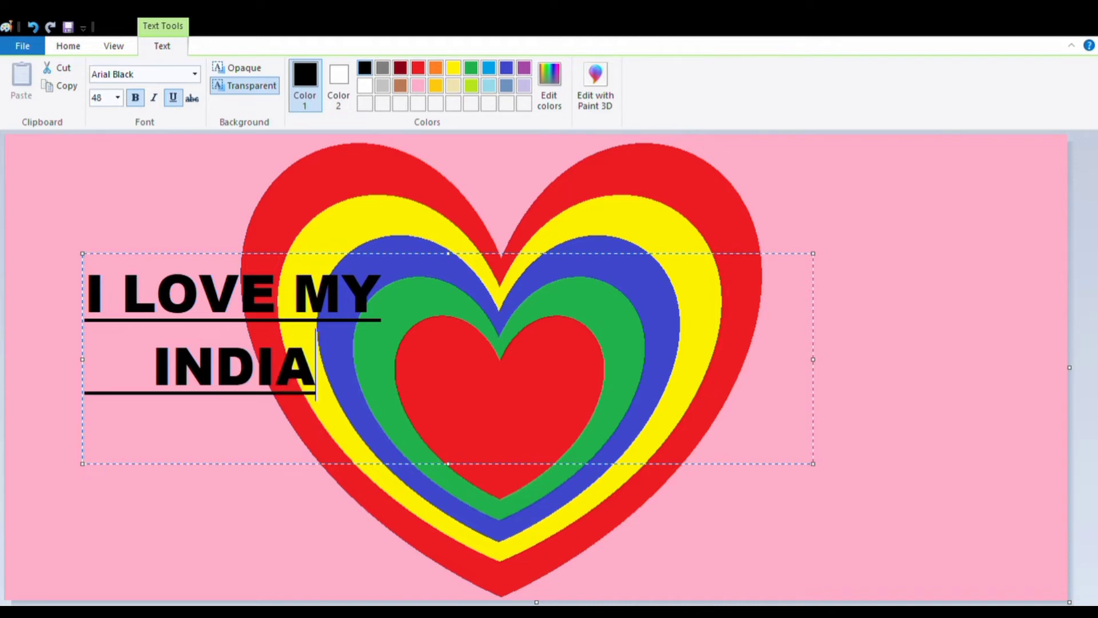
pyautogui.click(155, 368)
pyautogui.press('BackSpace')
pyautogui.press('BackSpace')
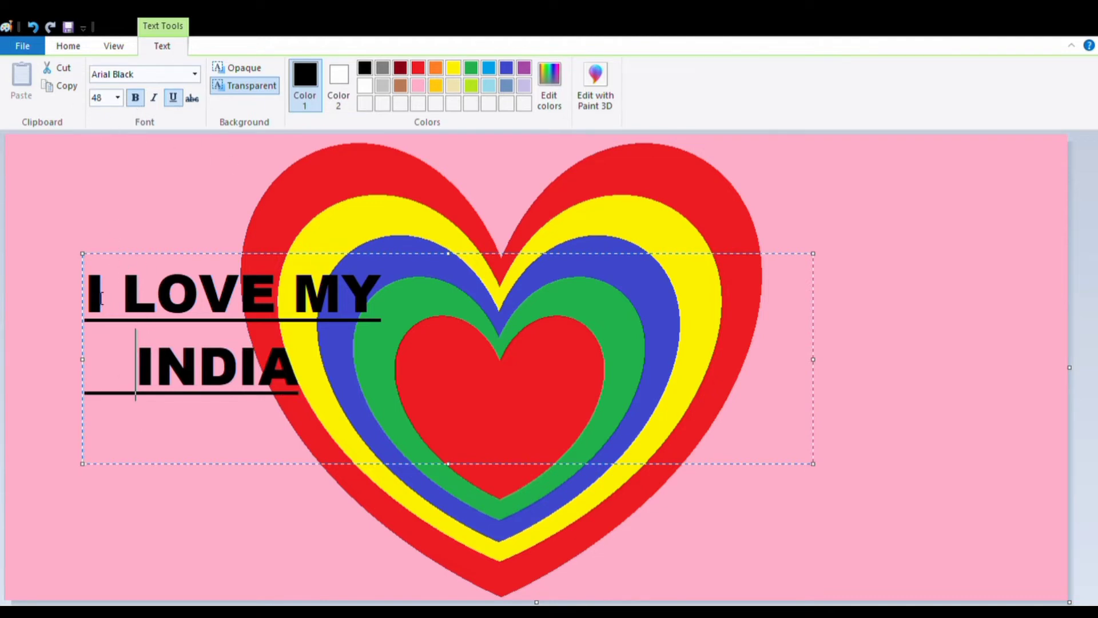
# Remove the underline from the whole "I LOVE MY INDIA" message
pyautogui.moveTo(86, 289); pyautogui.dragTo(293, 366)
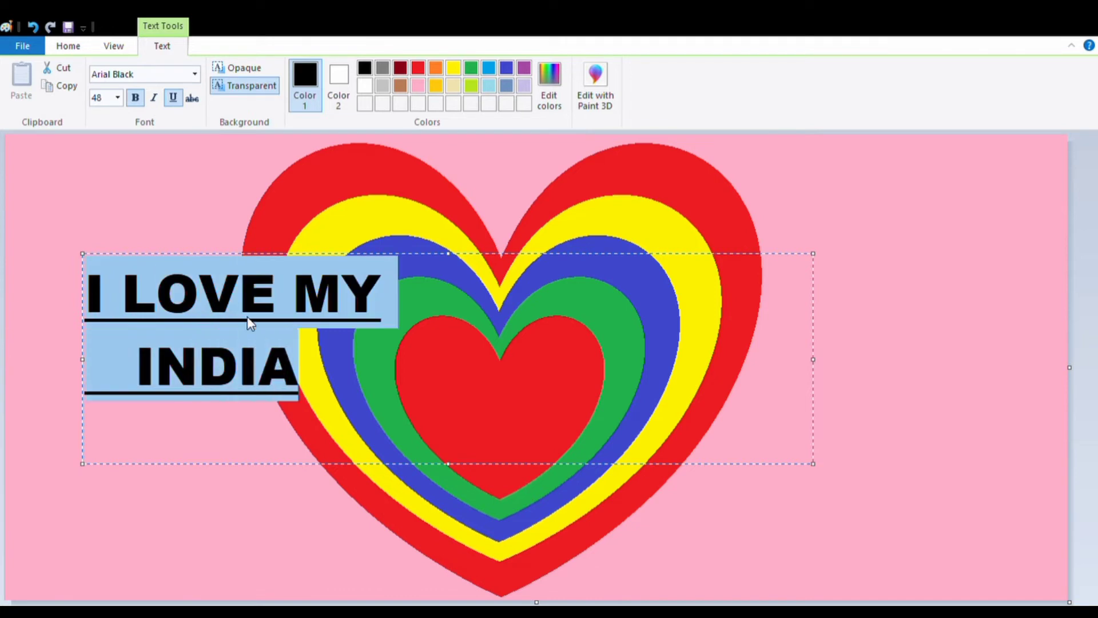
pyautogui.click(173, 98)
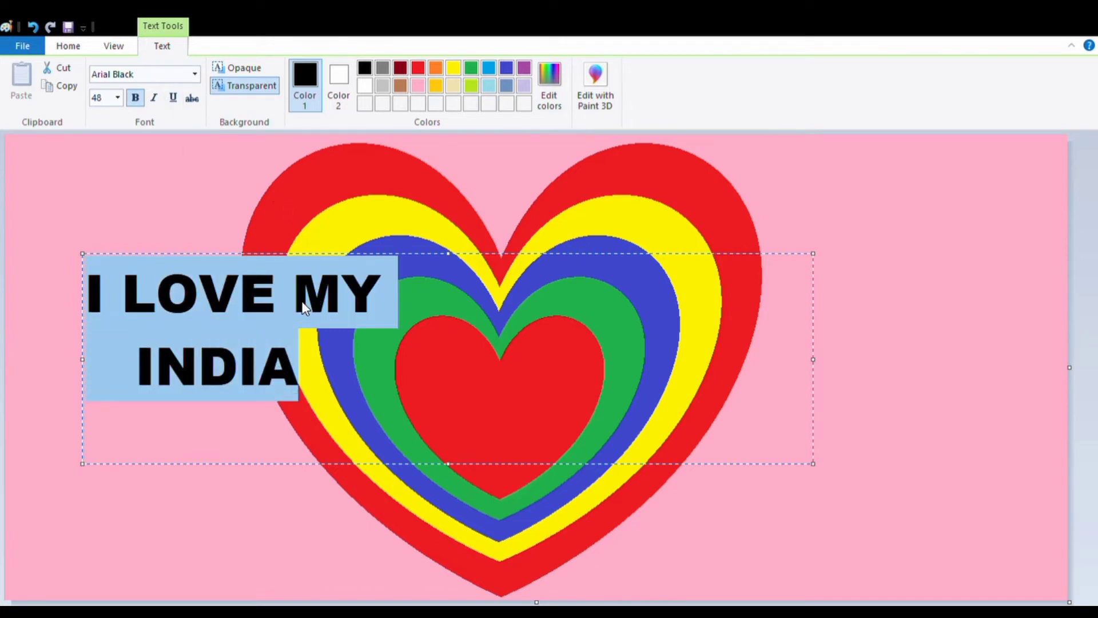
pyautogui.click(450, 315)
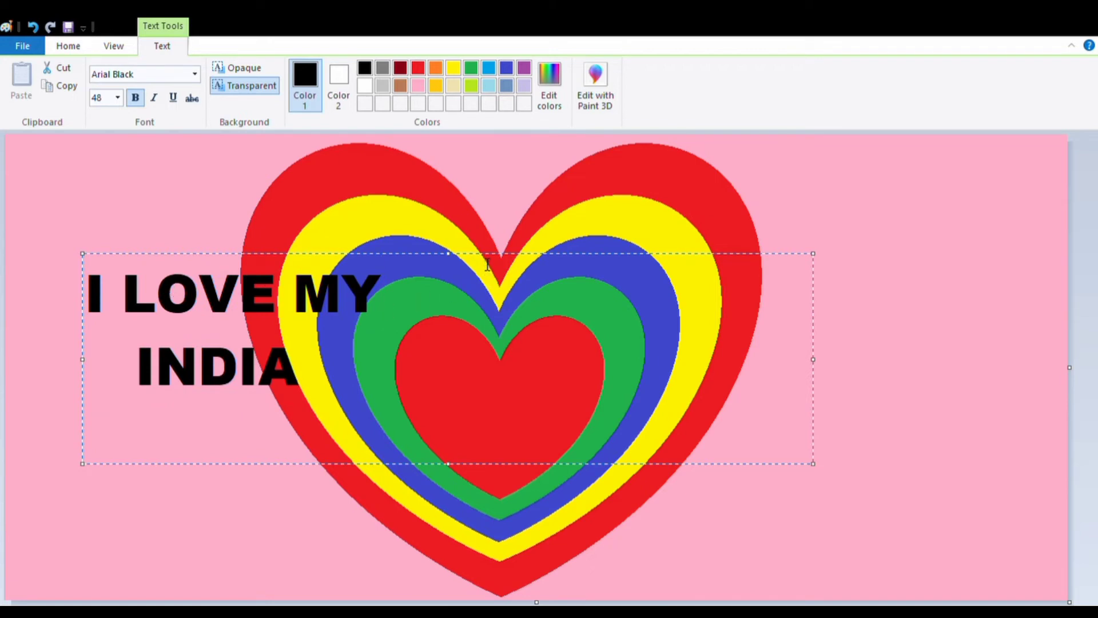
# Reduce the message to font size 28 in a smaller text box and place it inside the innermost red heart
pyautogui.moveTo(813, 465); pyautogui.dragTo(673, 444)
pyautogui.moveTo(86, 292); pyautogui.dragTo(291, 360)
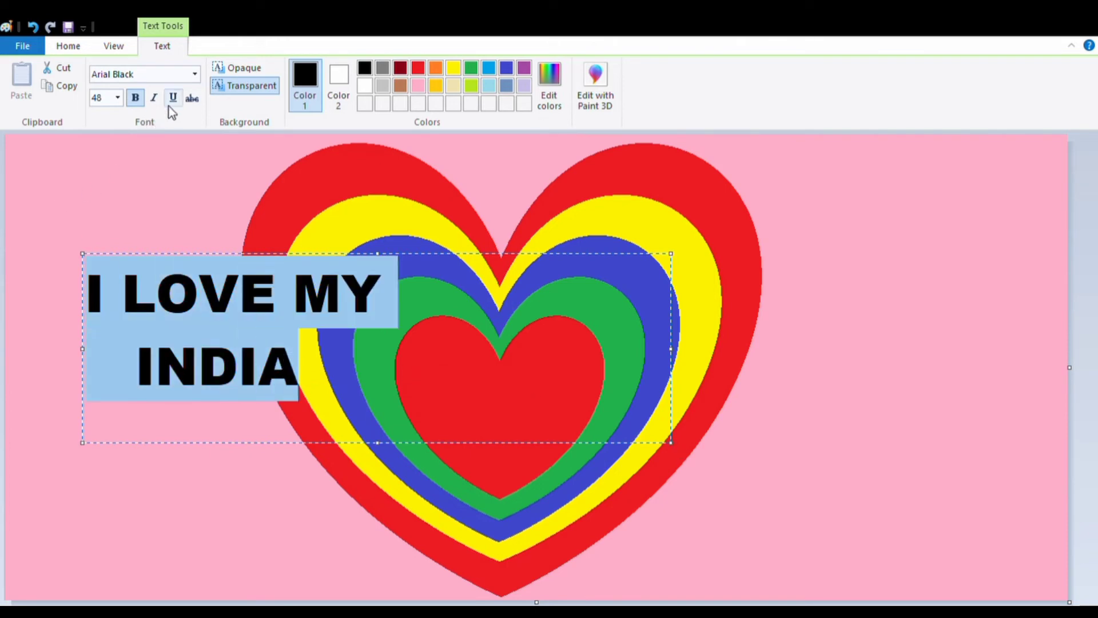
pyautogui.click(117, 98)
pyautogui.write('28')
pyautogui.press('Return')
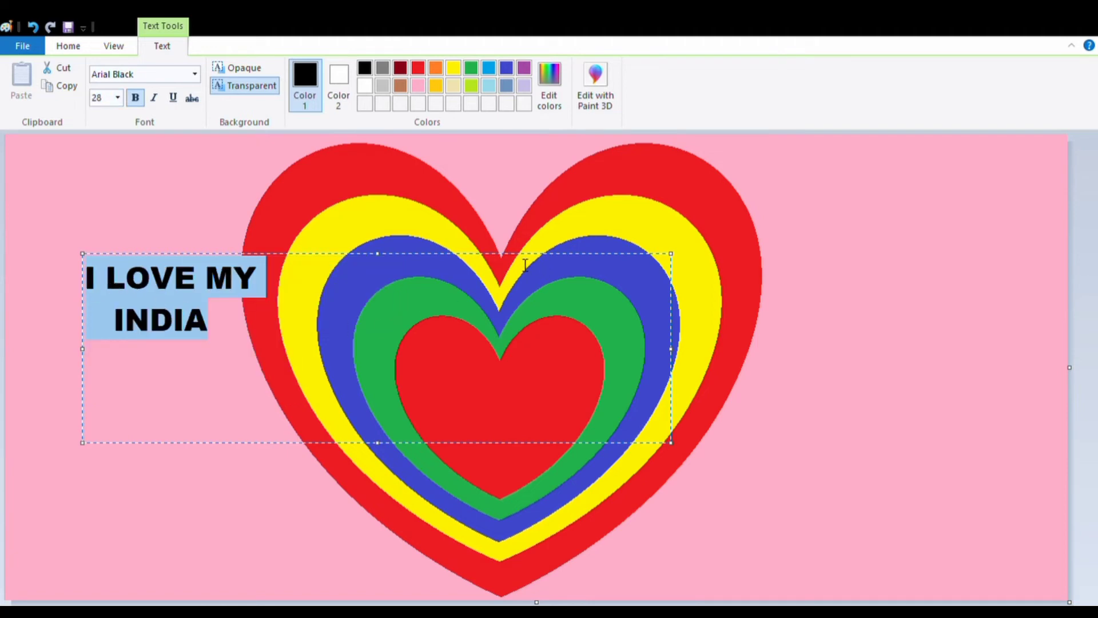
pyautogui.moveTo(515, 259); pyautogui.dragTo(848, 367)
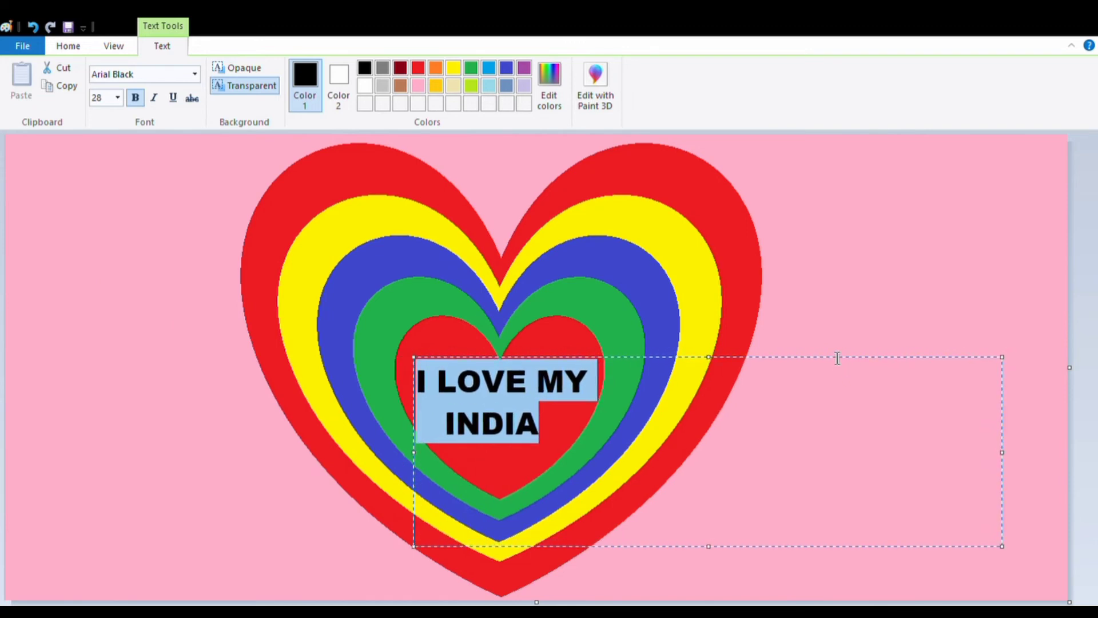
pyautogui.click(842, 312)
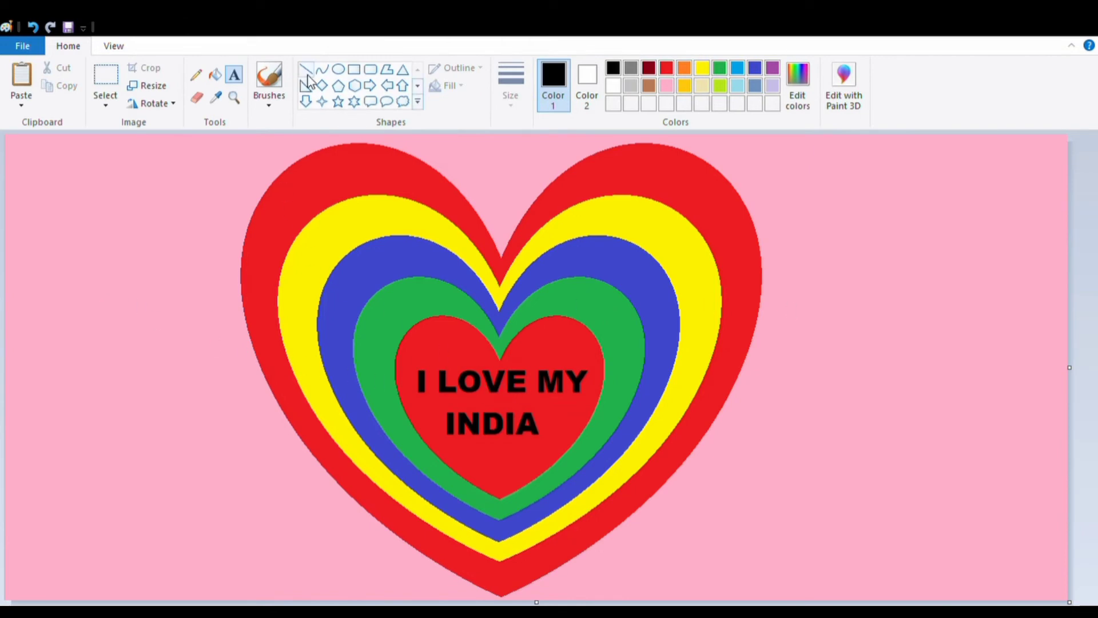
# Draw a small black five-point star above "MY" in the right lobe of the innermost heart
pyautogui.click(340, 102)
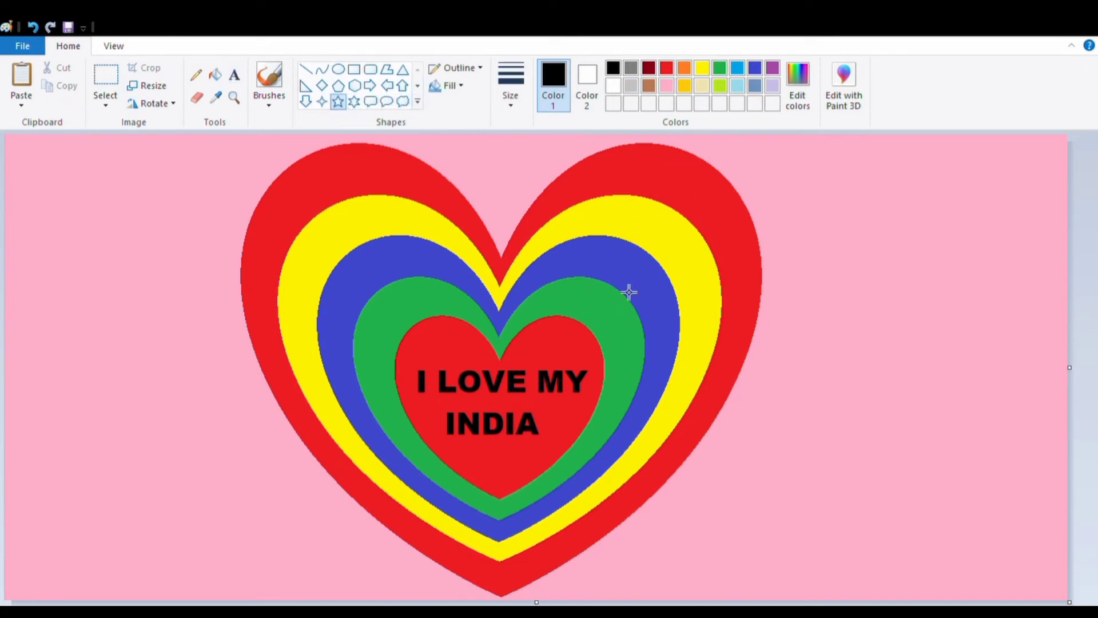
pyautogui.moveTo(547, 335); pyautogui.dragTo(578, 364)
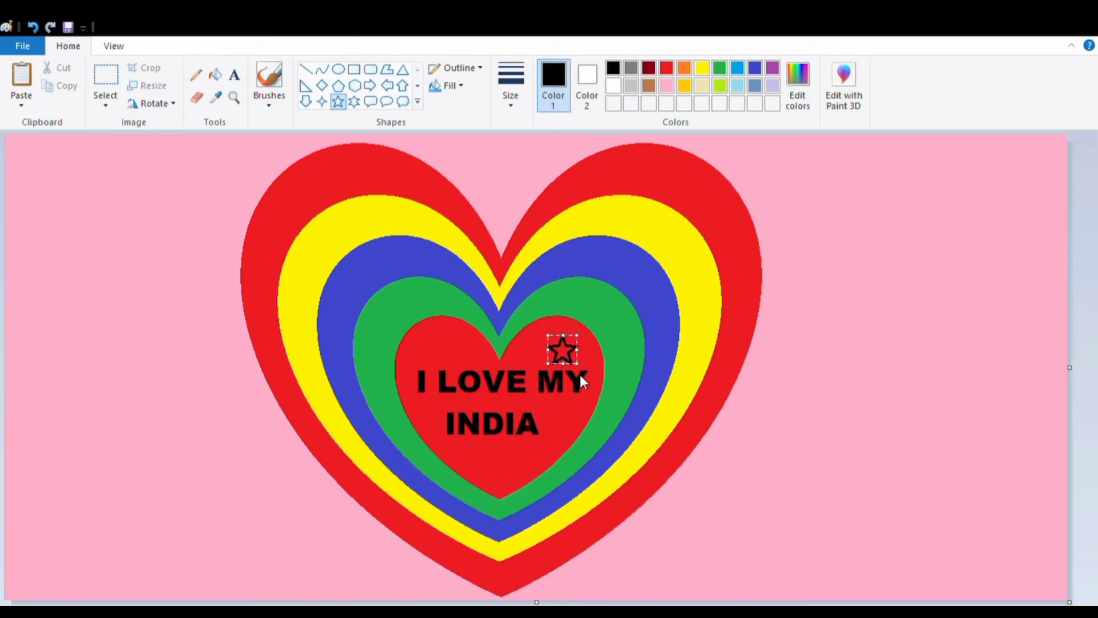
pyautogui.hotkey('ctrl', 'v')
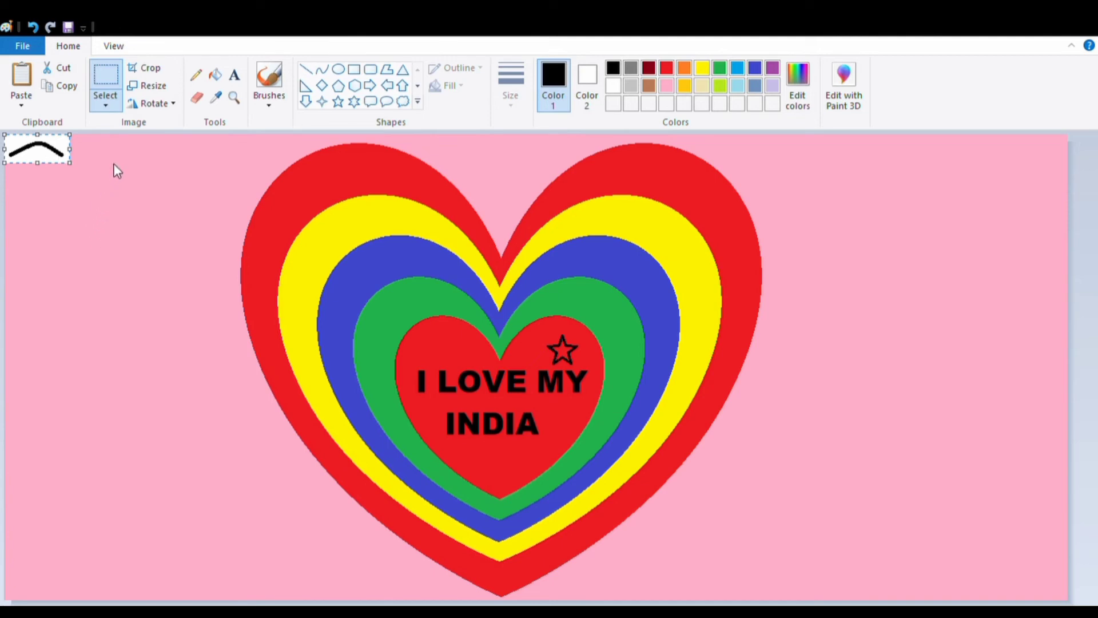
pyautogui.press('Delete')
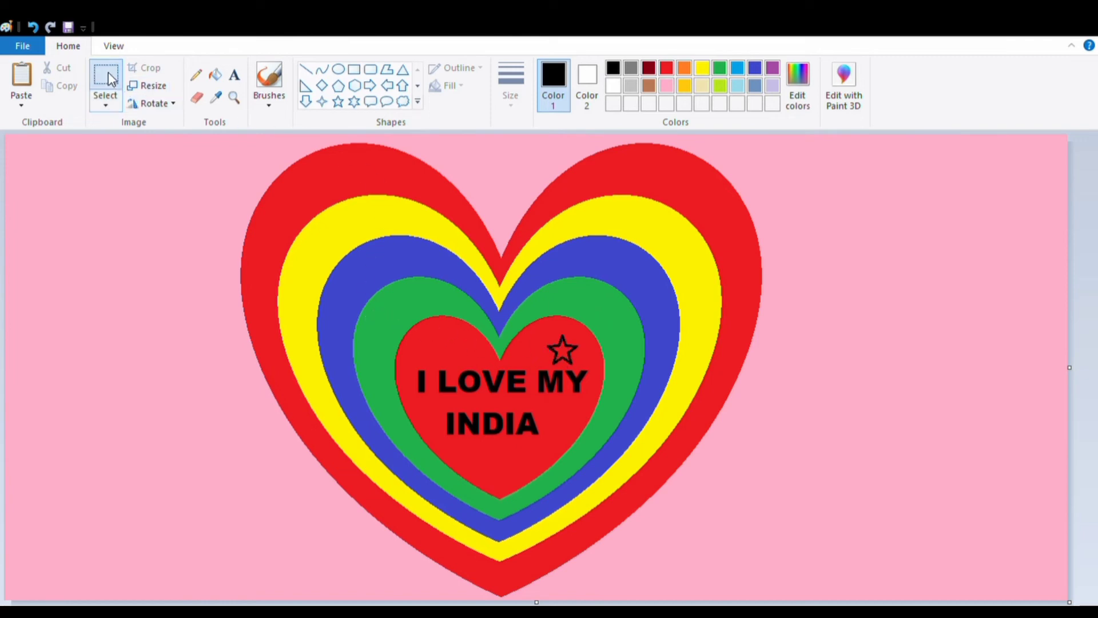
# Copy the star and place the duplicate in the left lobe of the innermost heart
pyautogui.moveTo(545, 335); pyautogui.dragTo(577, 362)
pyautogui.click(585, 370)
pyautogui.moveTo(538, 330); pyautogui.dragTo(587, 373)
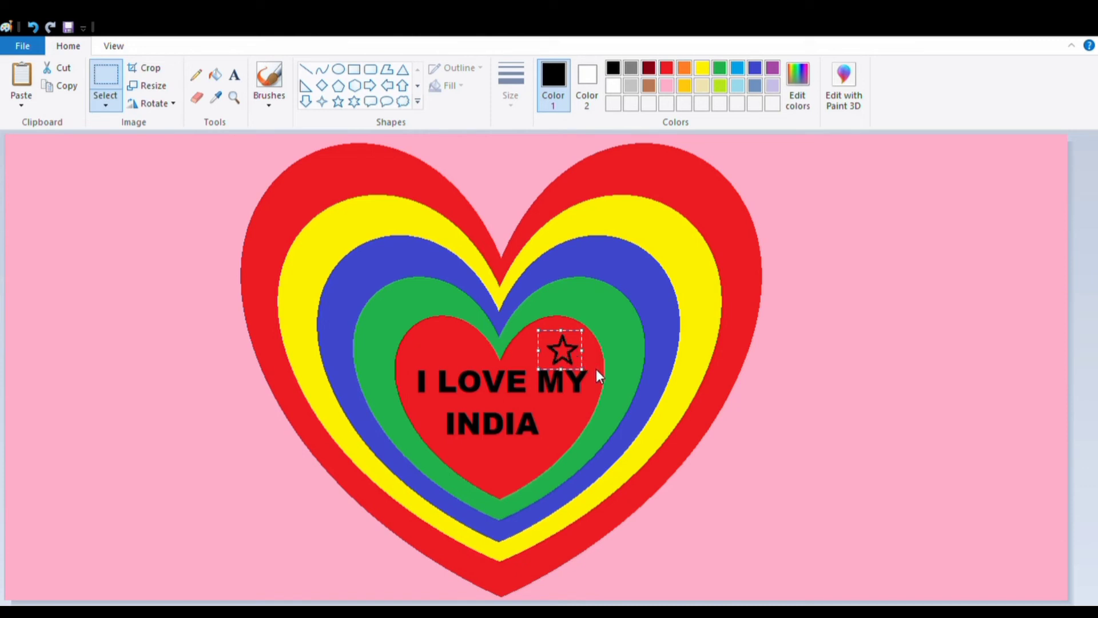
pyautogui.click(107, 274)
pyautogui.hotkey('ctrl', 'v')
pyautogui.moveTo(41, 165); pyautogui.dragTo(457, 353)
pyautogui.click(815, 350)
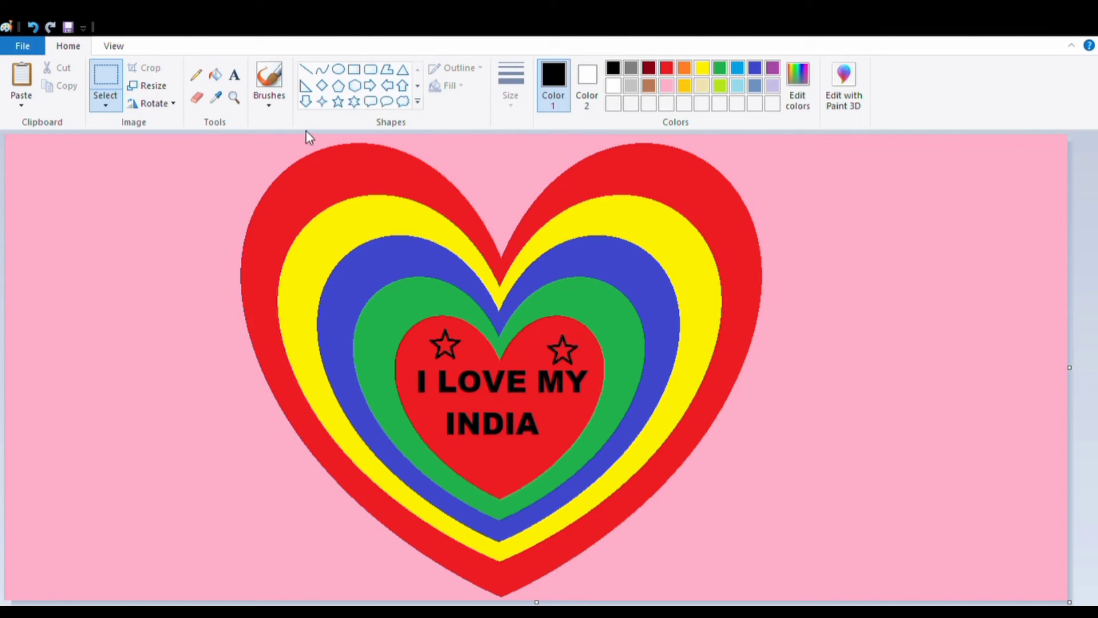
# Add a new text box over the canvas and write "HEART DISIGN" in it
pyautogui.click(235, 75)
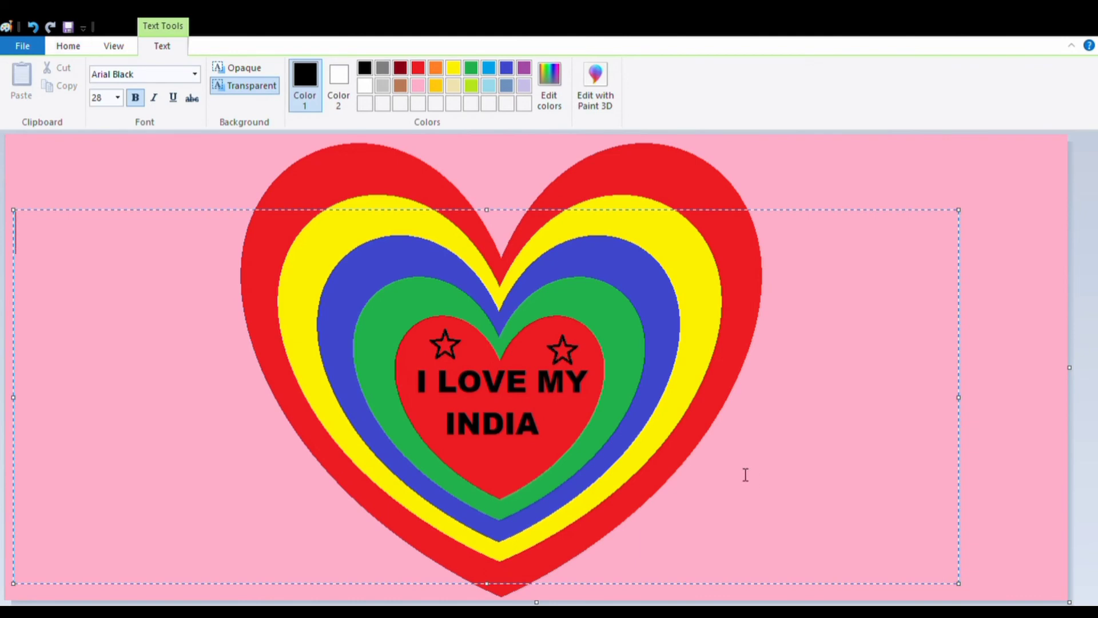
pyautogui.write('H')
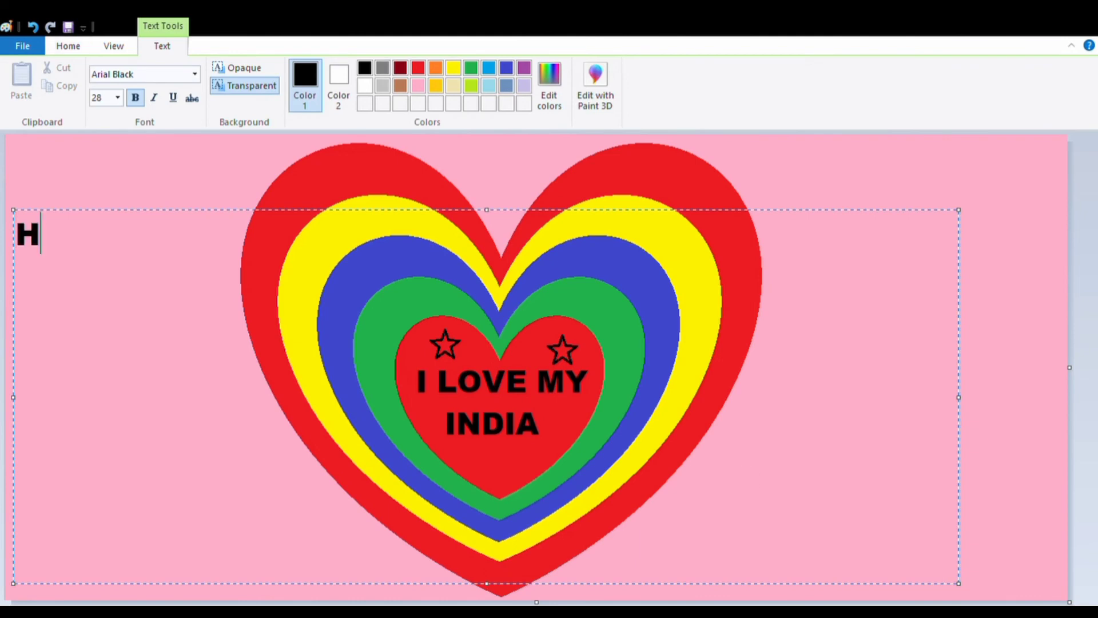
pyautogui.write('EA')
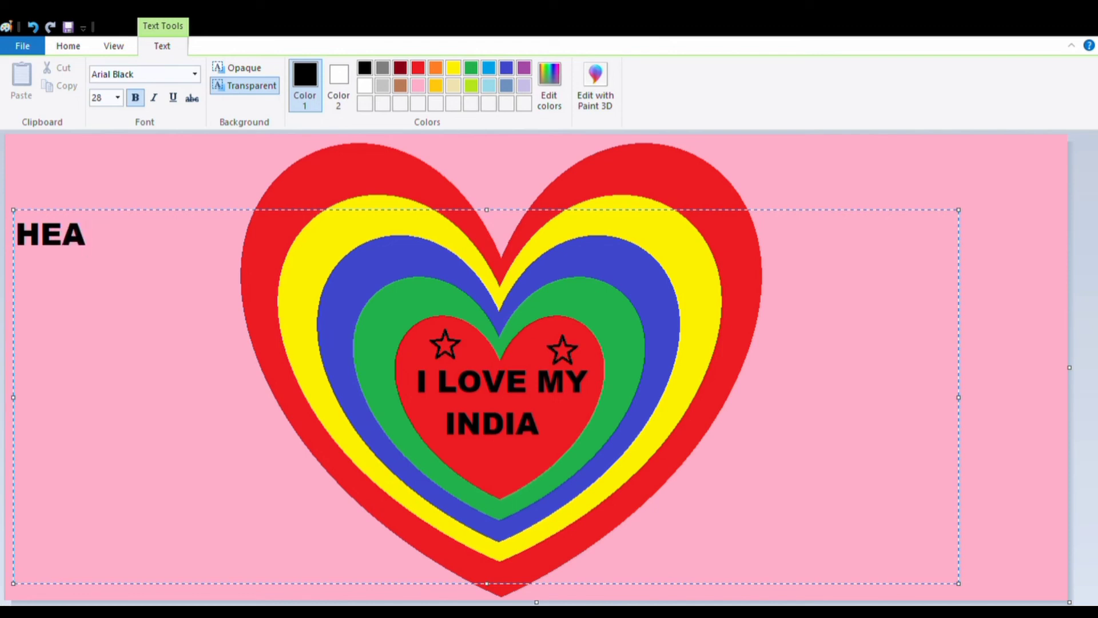
pyautogui.write('RT DI')
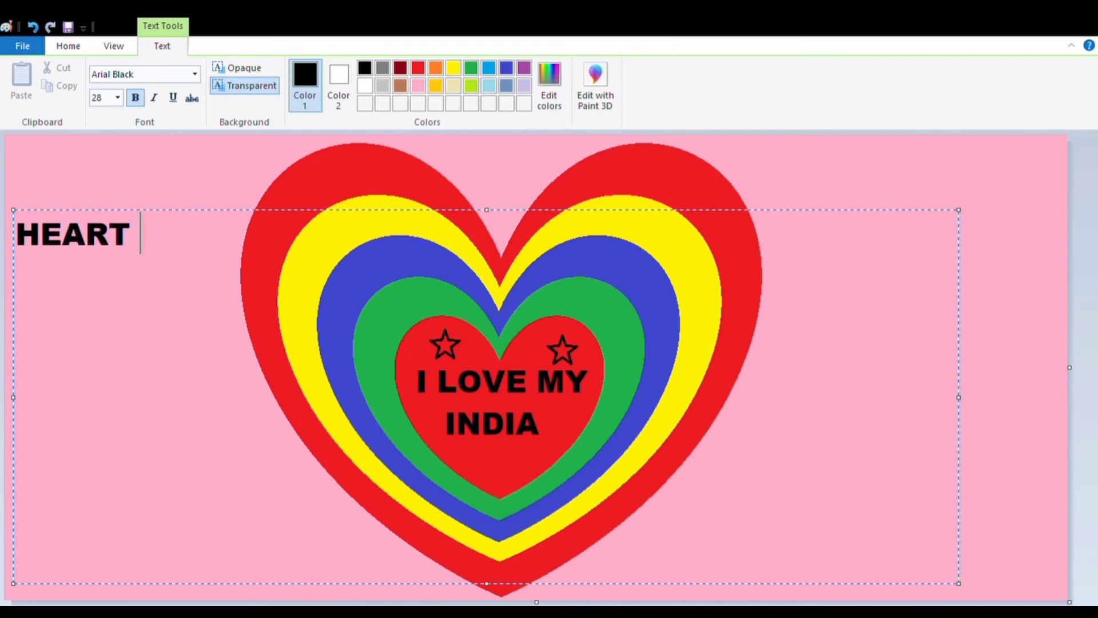
pyautogui.write('S')
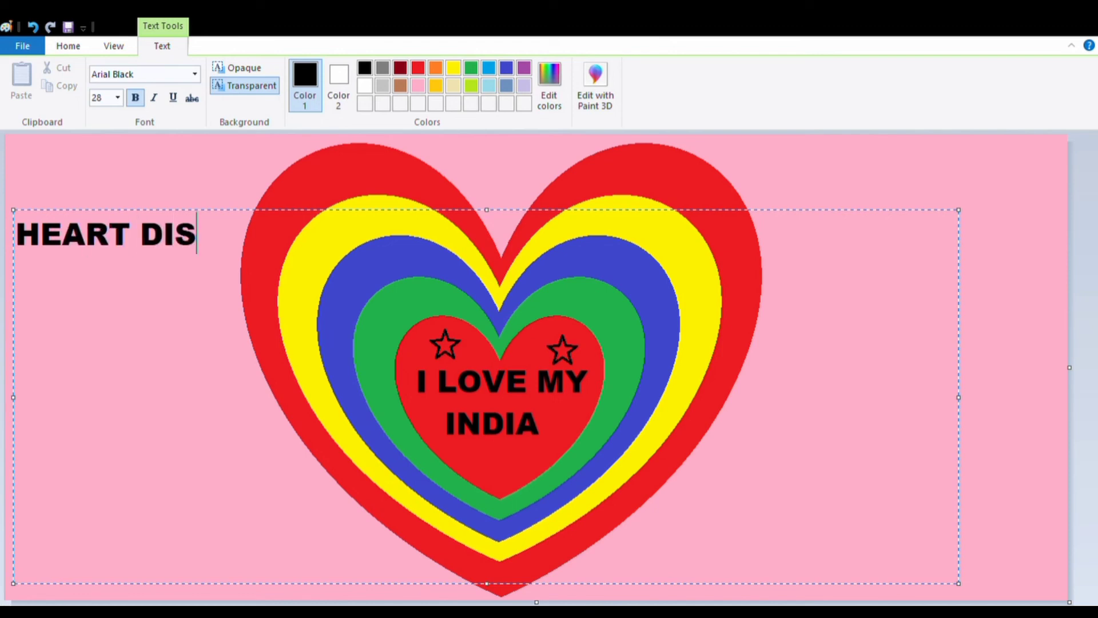
pyautogui.write('IGN')
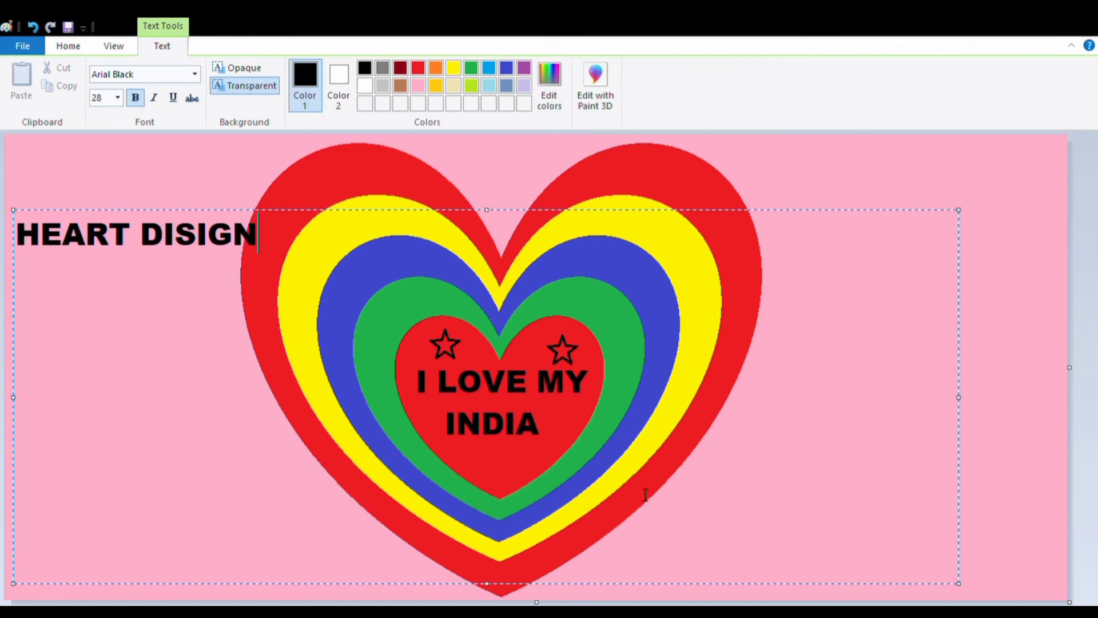
# Shrink the "HEART DISIGN" text box and set its text to font size 36
pyautogui.moveTo(958, 584); pyautogui.dragTo(549, 442)
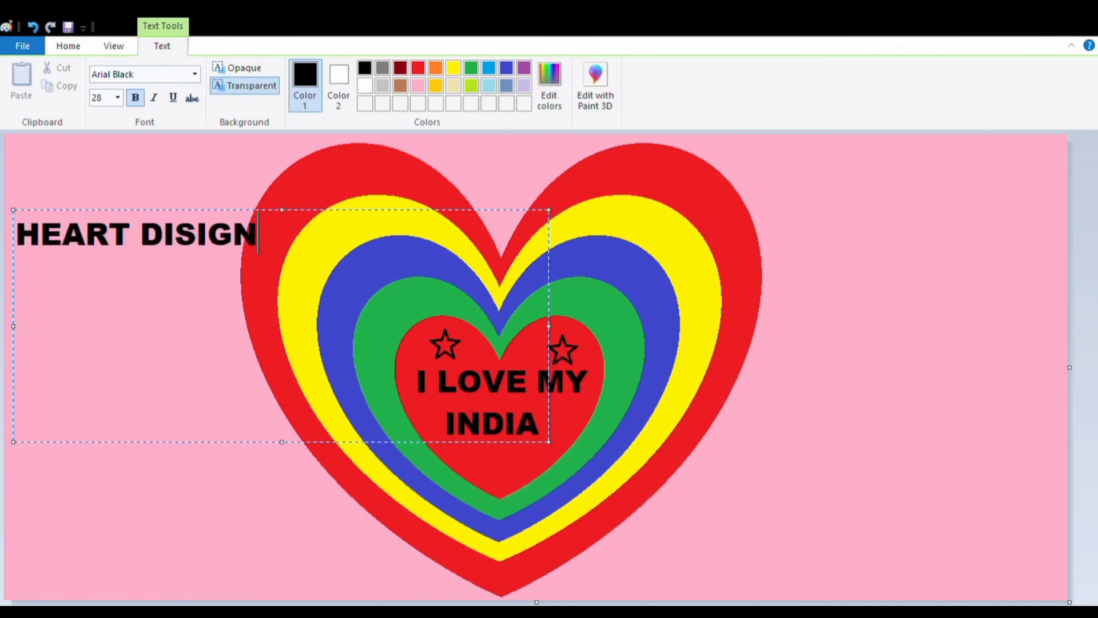
pyautogui.click(119, 96)
pyautogui.write('36')
pyautogui.press('Return')
pyautogui.moveTo(256, 235); pyautogui.dragTo(16, 235)
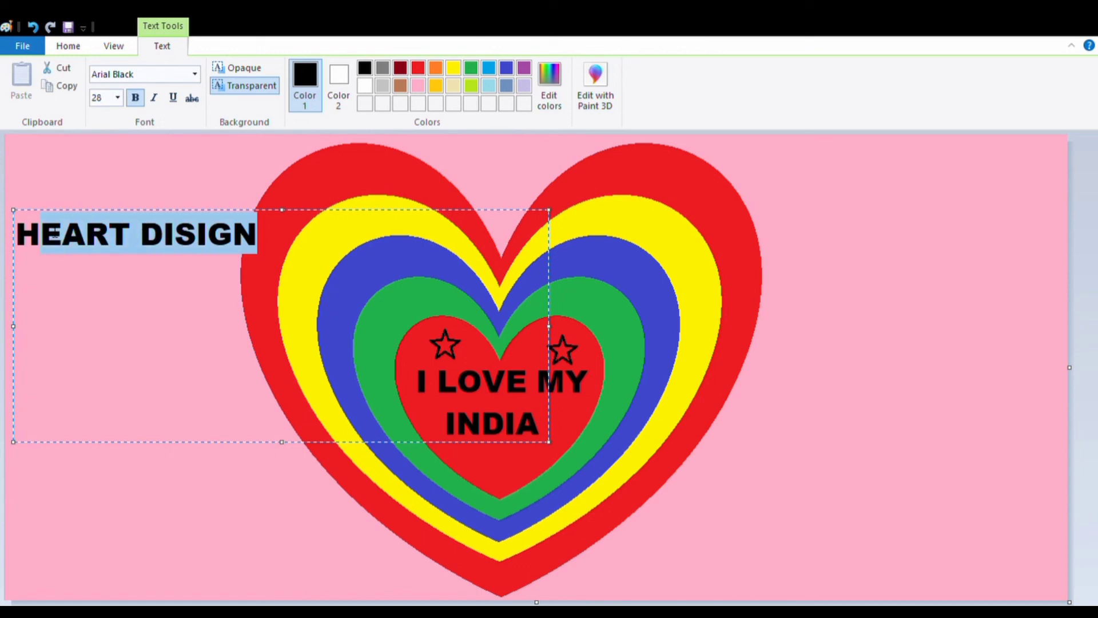
pyautogui.click(108, 98)
pyautogui.write('36')
pyautogui.press('Return')
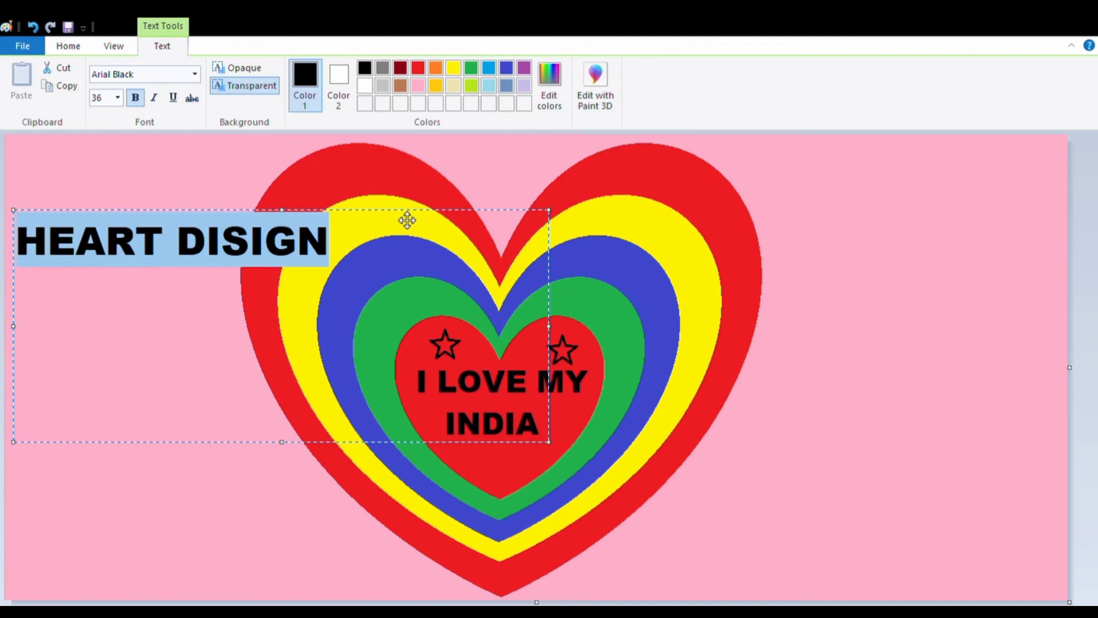
# Shrink the "HEART DISIGN" text box further and place the caption in the canvas's lower-left corner beside the hearts
pyautogui.moveTo(406, 218); pyautogui.dragTo(404, 385)
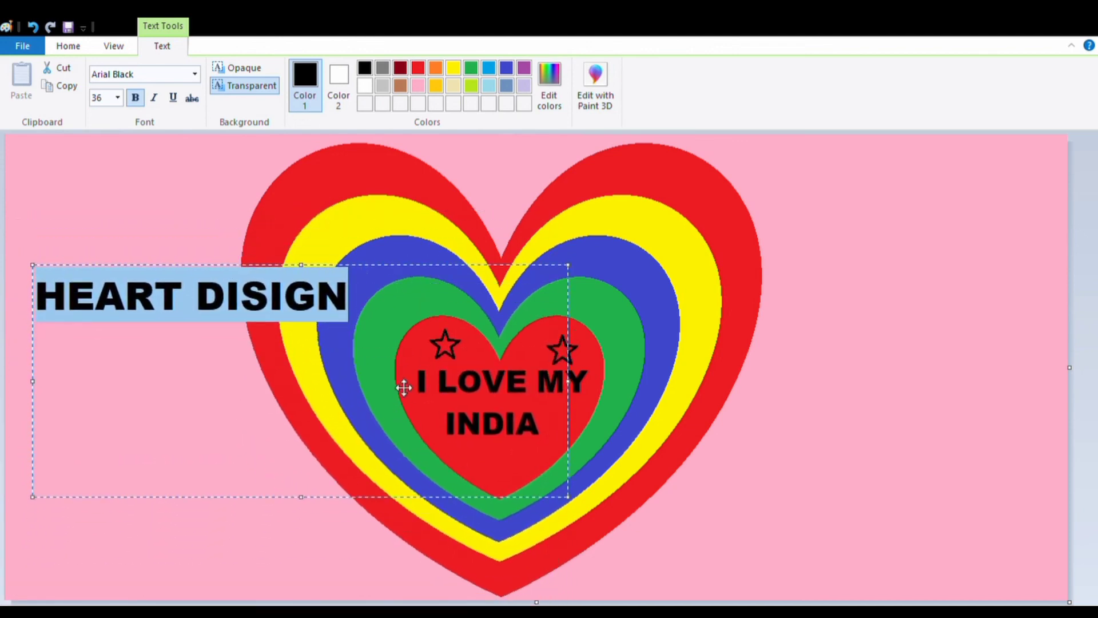
pyautogui.click(447, 407)
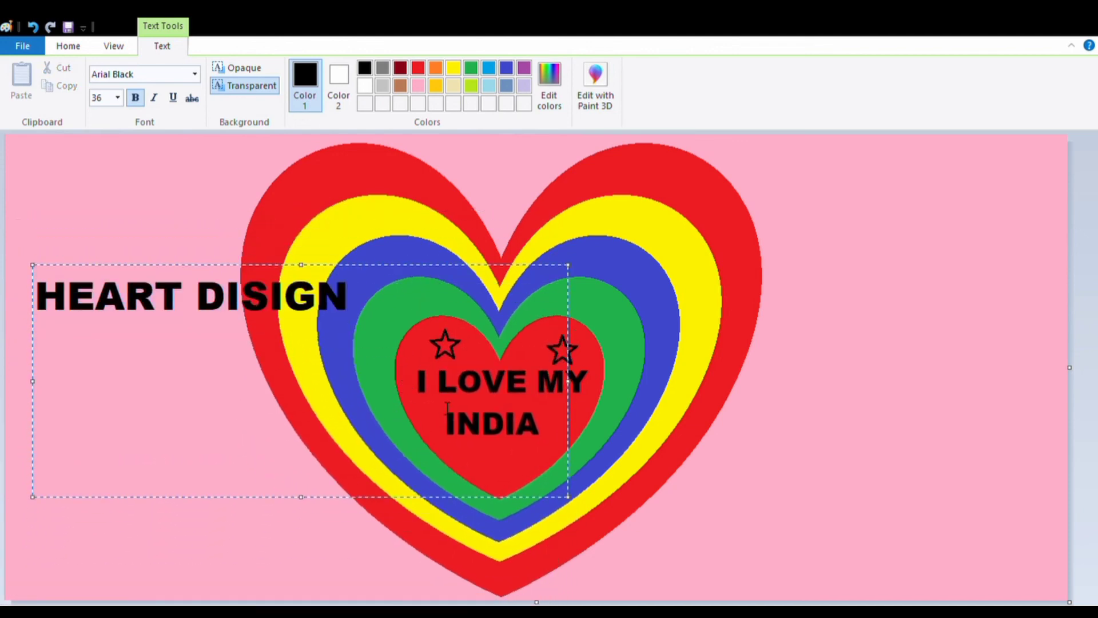
pyautogui.moveTo(455, 276); pyautogui.dragTo(678, 395)
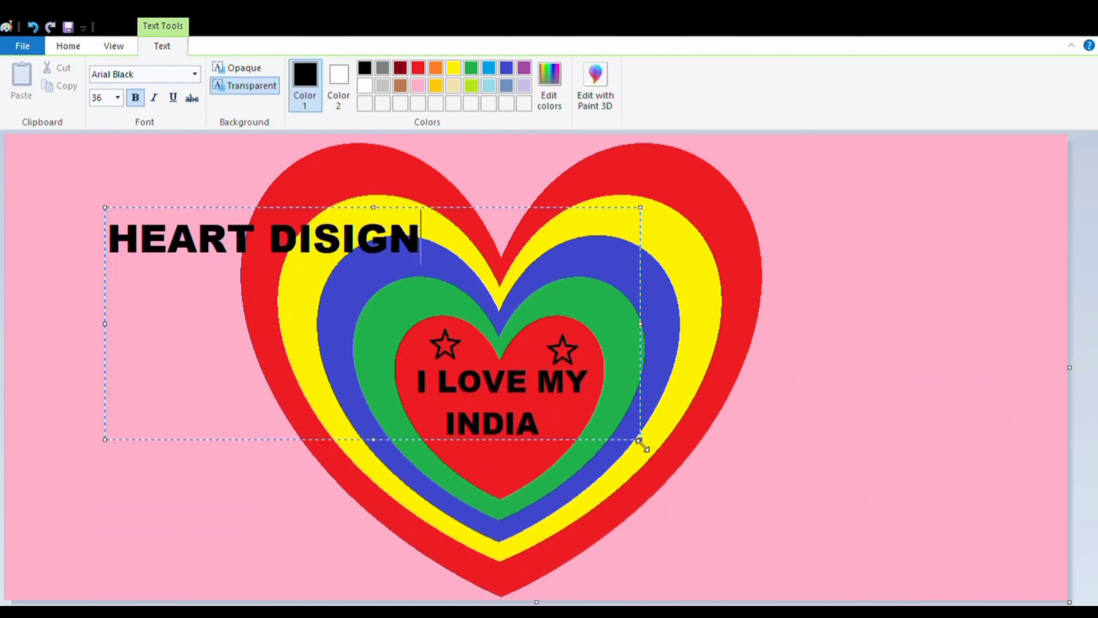
pyautogui.moveTo(640, 441); pyautogui.dragTo(508, 369)
pyautogui.moveTo(393, 216); pyautogui.dragTo(273, 447)
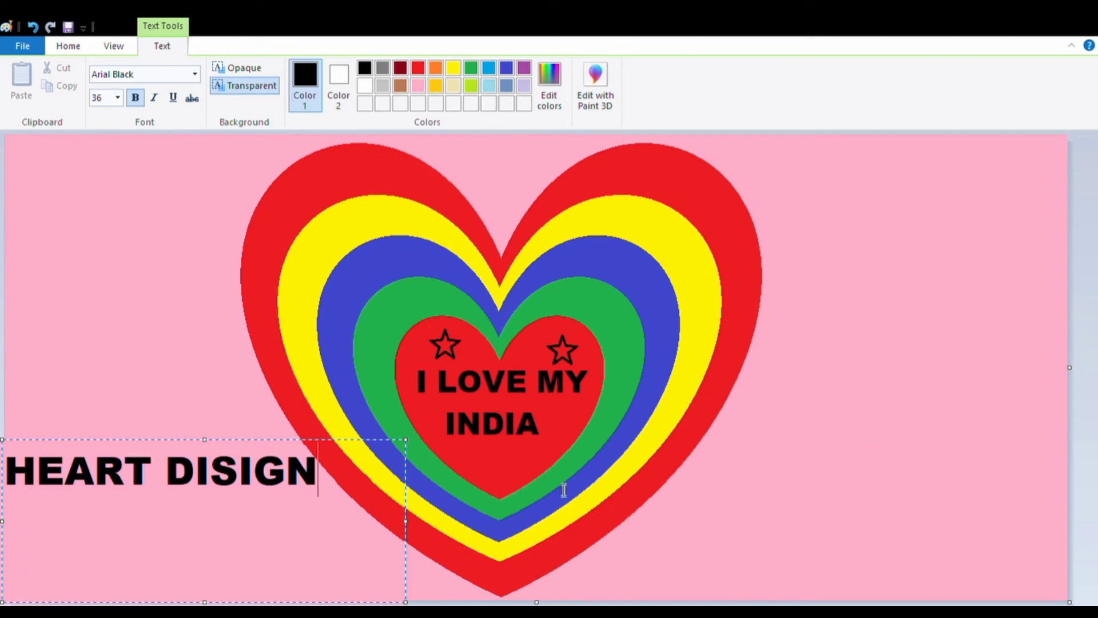
pyautogui.moveTo(407, 444)
pyautogui.mouseDown()
pyautogui.moveTo(395, 459)
pyautogui.moveTo(408, 464)
pyautogui.mouseUp()
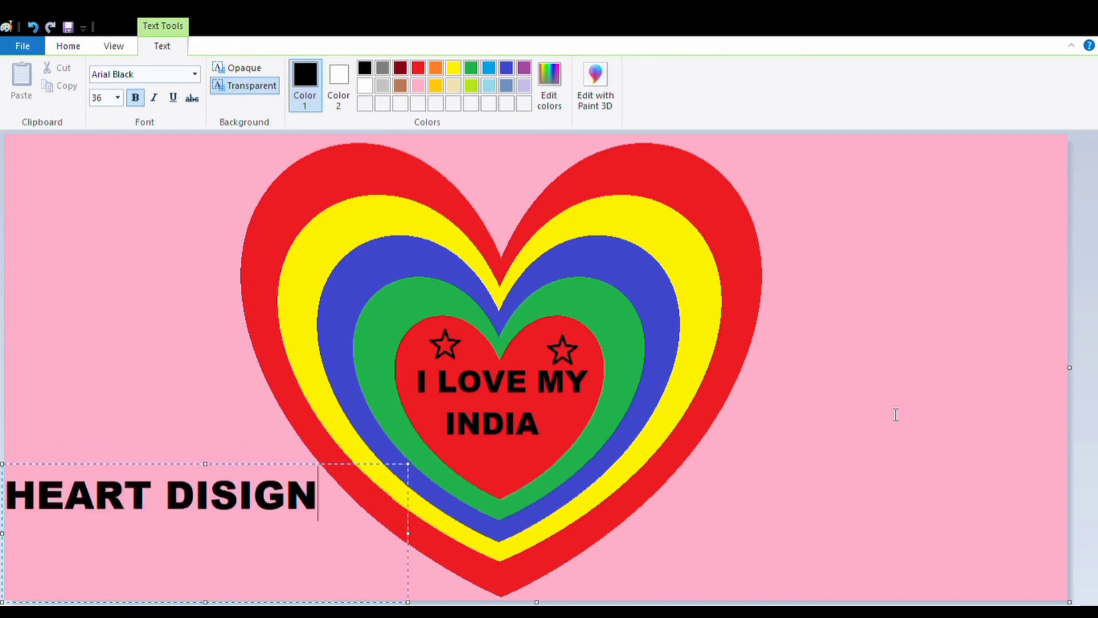
pyautogui.click(862, 413)
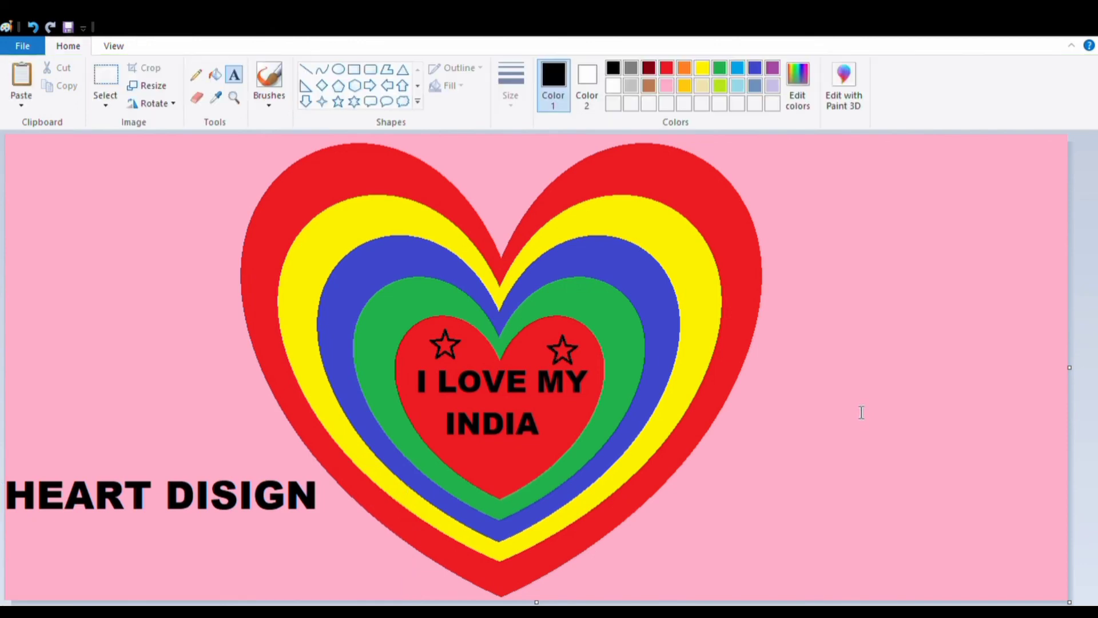